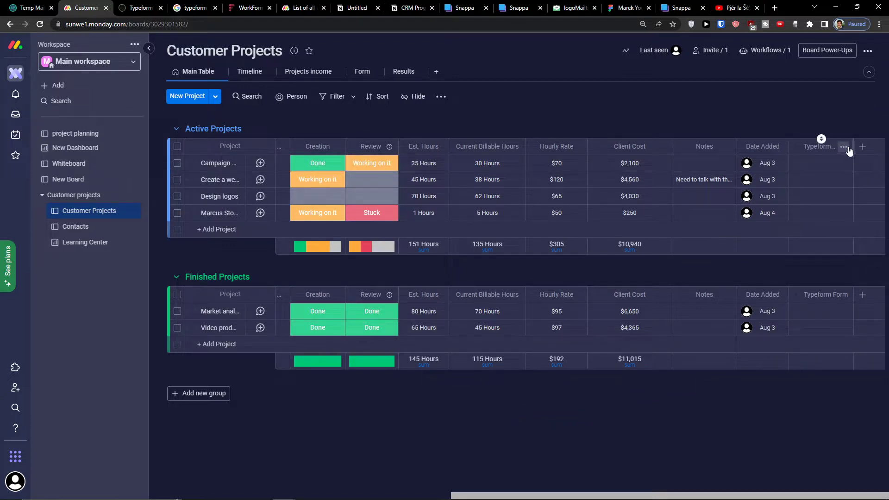
- Delete the Typeform Form column from the Customer Projects board
click(843, 147)
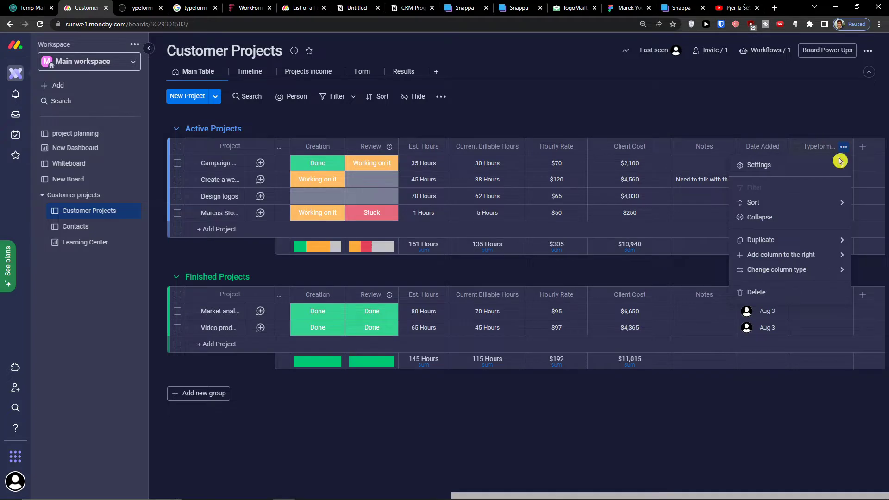
click(788, 290)
click(567, 110)
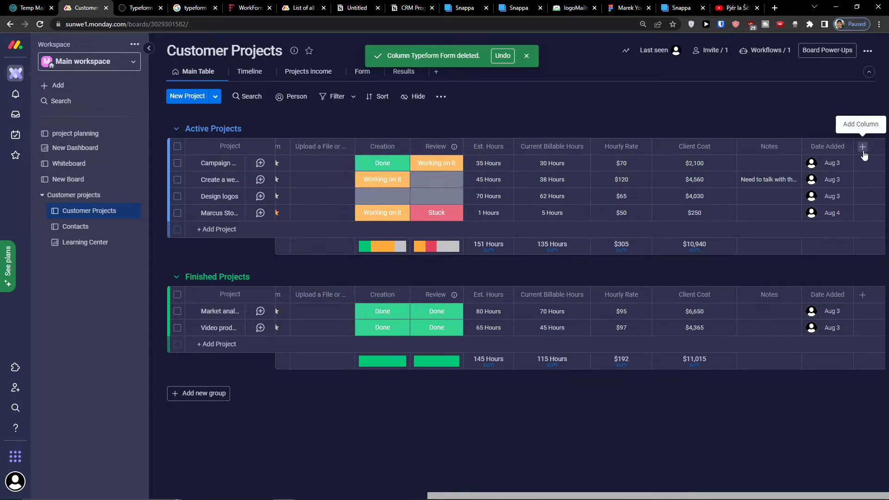
- Search all available column types for "for" and add a Formula column to the board
click(863, 148)
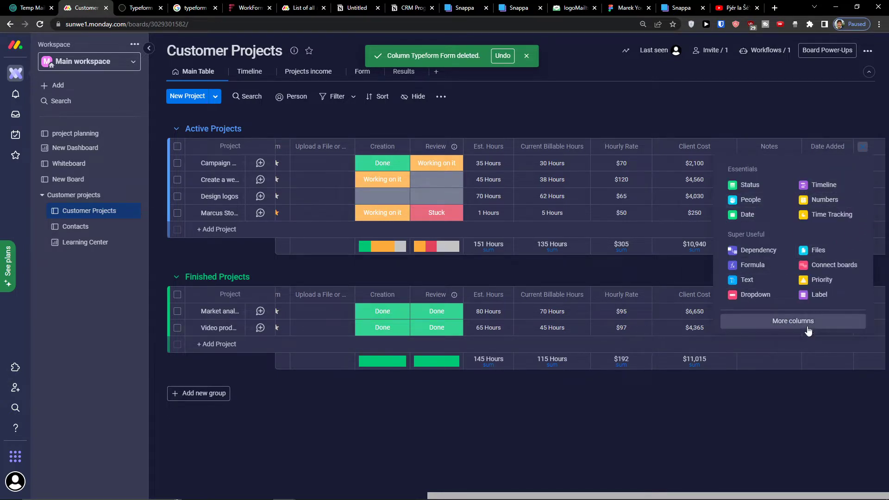
click(809, 329)
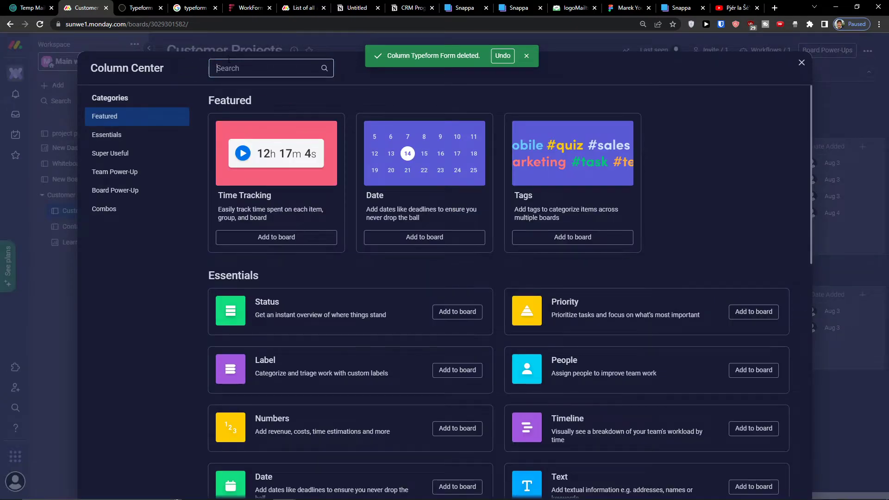
text(for)
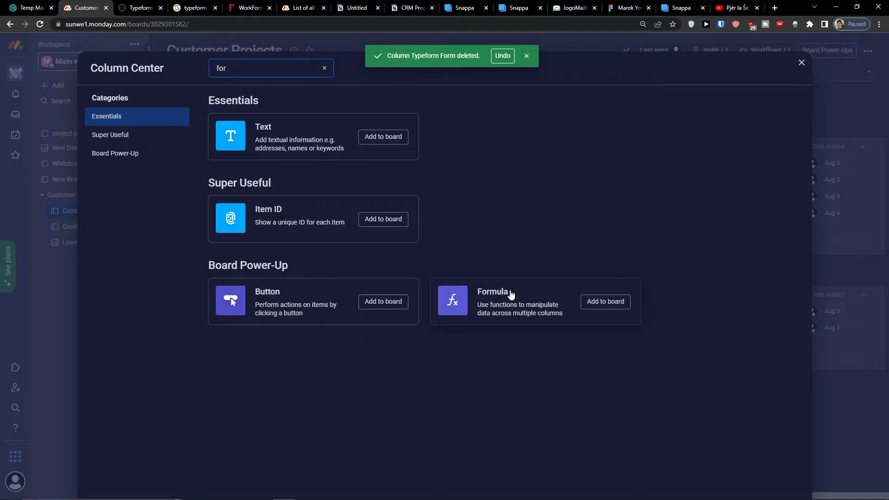
click(598, 302)
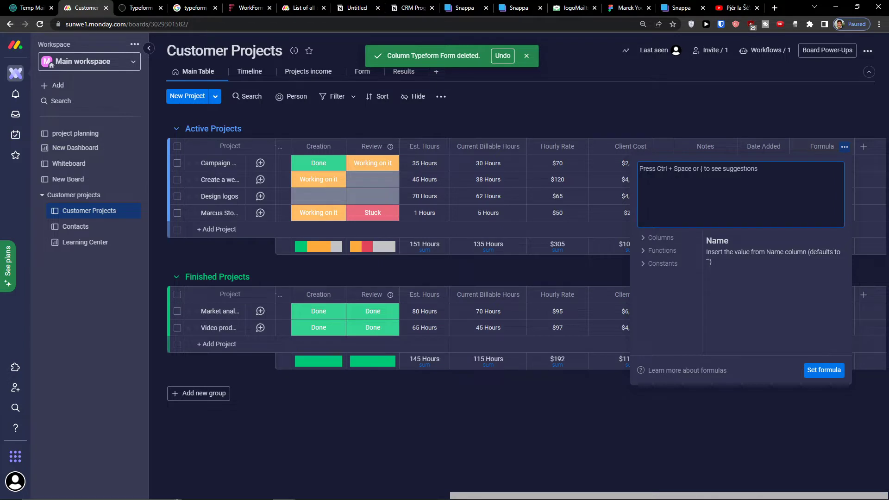
- Look through the column and function suggestions available in the formula editor
key(ctrl+space)
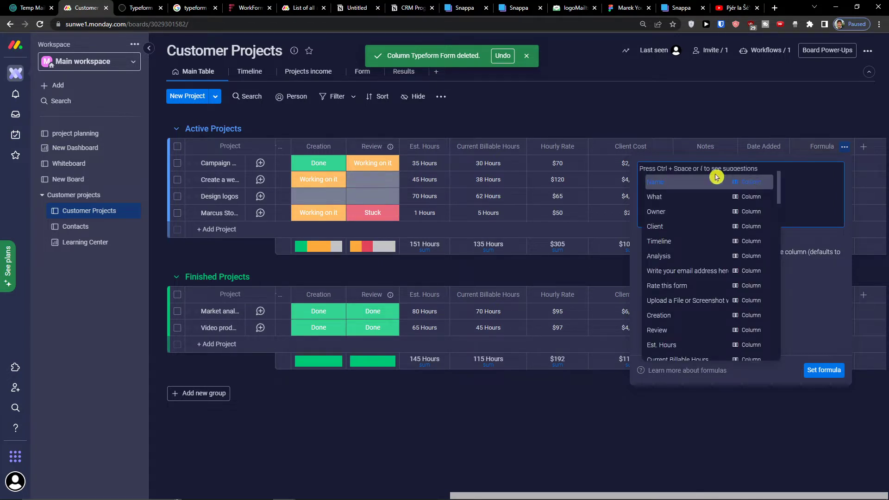
scroll(717, 240, down, 10)
scroll(716, 240, up, 10)
scroll(746, 235, up, 5)
scroll(750, 241, down, 4)
scroll(758, 250, up, 5)
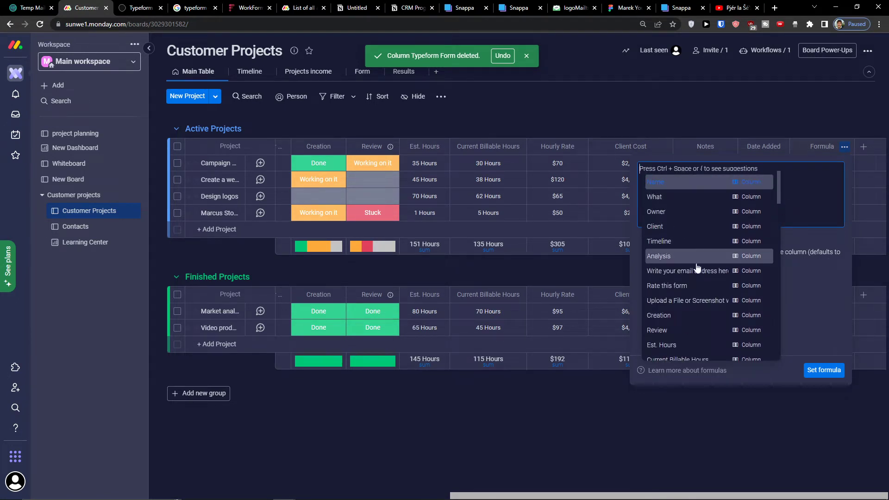
scroll(686, 241, down, 10)
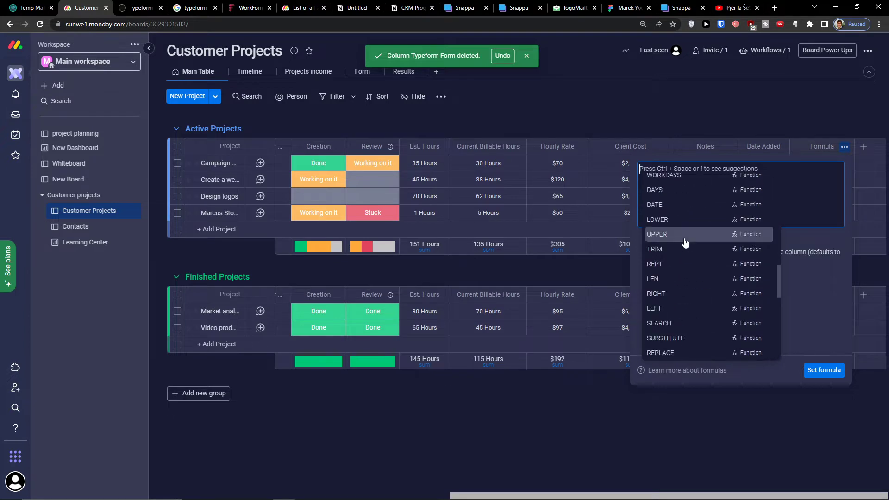
scroll(687, 243, up, 2)
scroll(688, 242, down, 4)
scroll(690, 242, up, 2)
scroll(693, 240, up, 4)
scroll(694, 240, up, 3)
scroll(694, 240, down, 5)
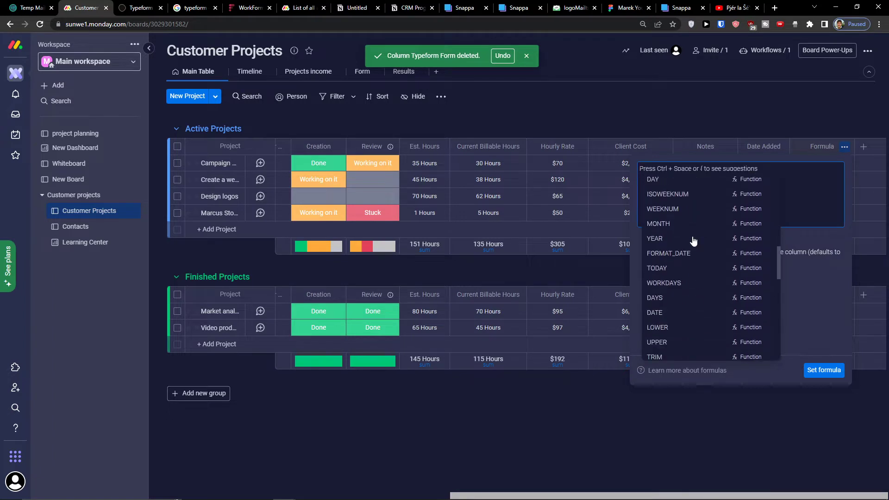
scroll(693, 245, down, 2)
scroll(693, 245, down, 8)
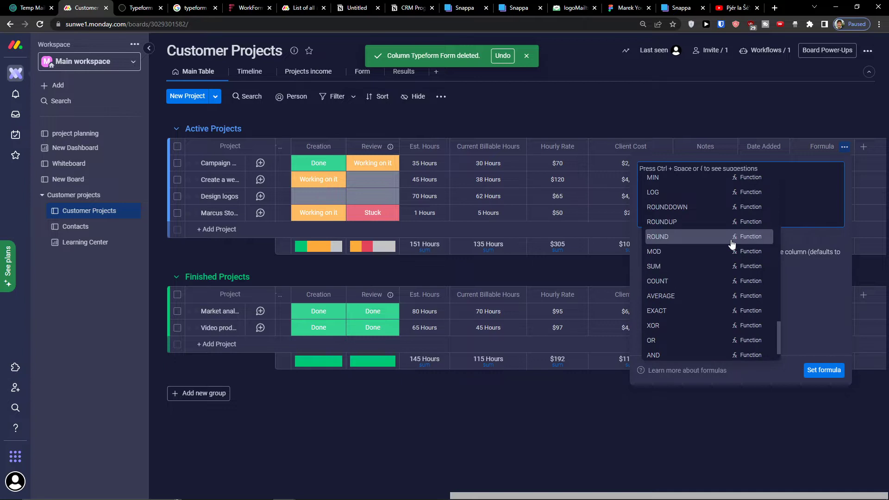
- Start the formula with the SUM function and check the suggestions offered for its arguments
text(SU)
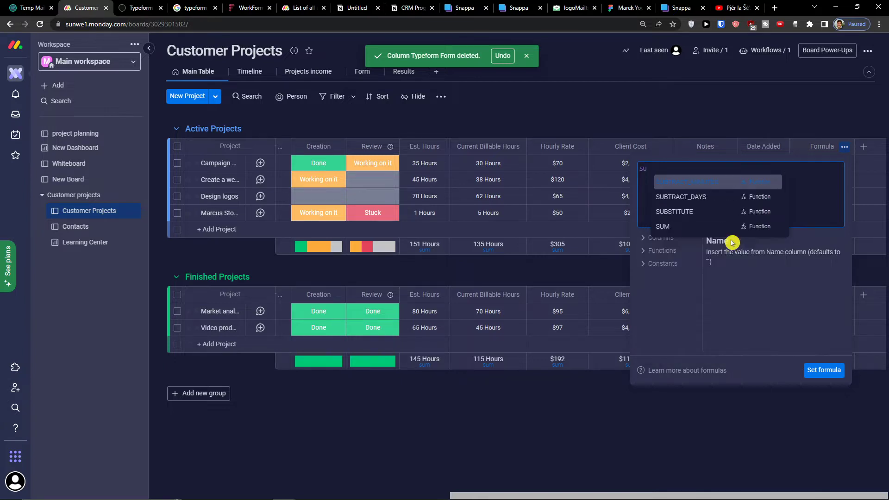
click(725, 231)
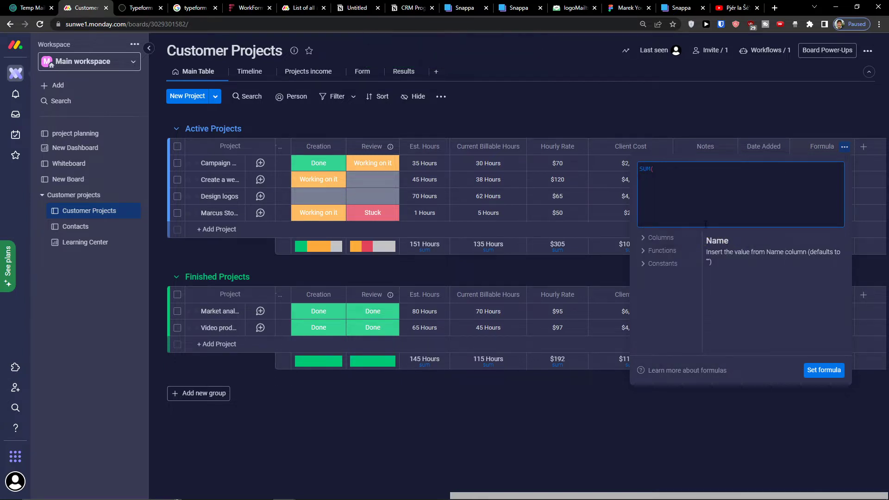
click(707, 223)
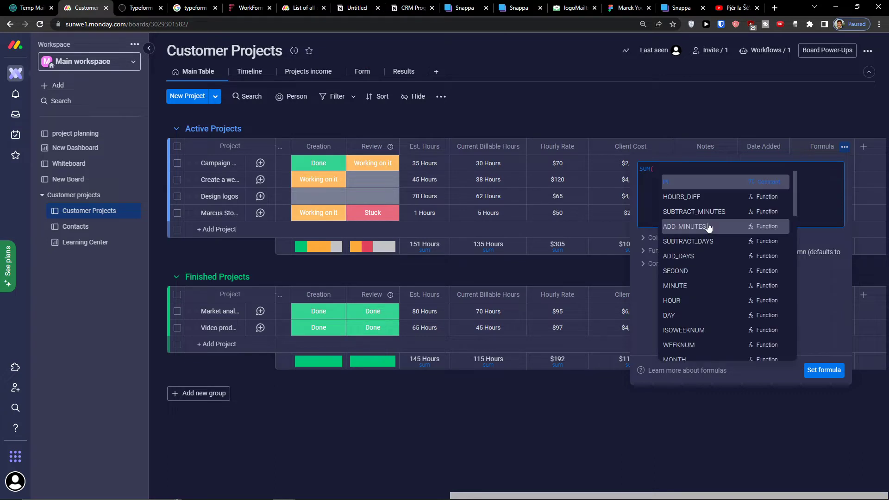
scroll(716, 237, down, 6)
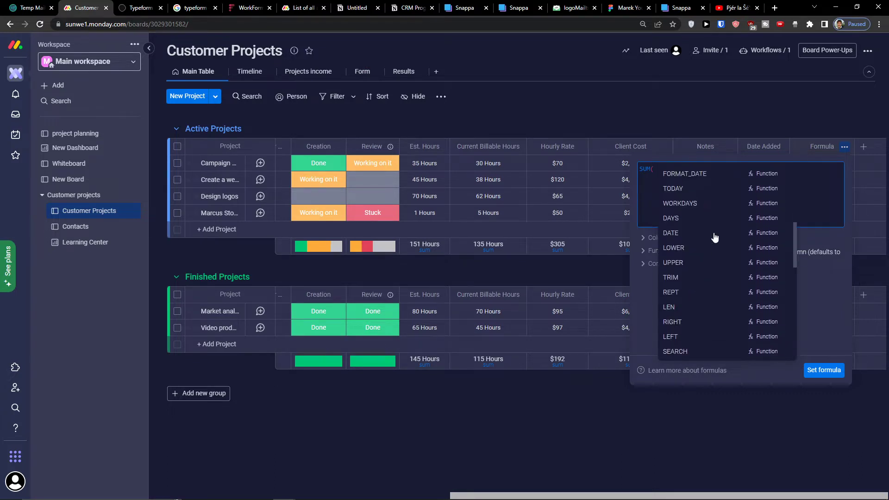
scroll(716, 235, down, 5)
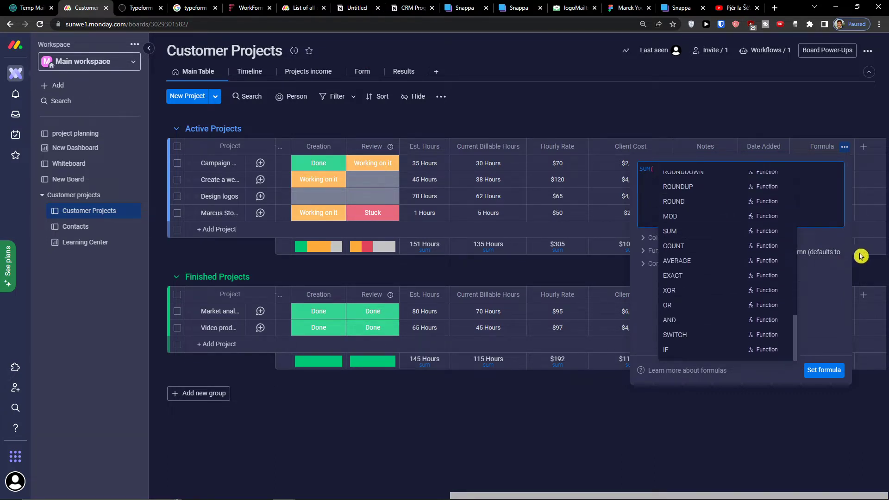
click(850, 268)
- Insert the Hourly Rate and Current Billable Hours columns as the SUM arguments and apply the formula to the column
click(647, 239)
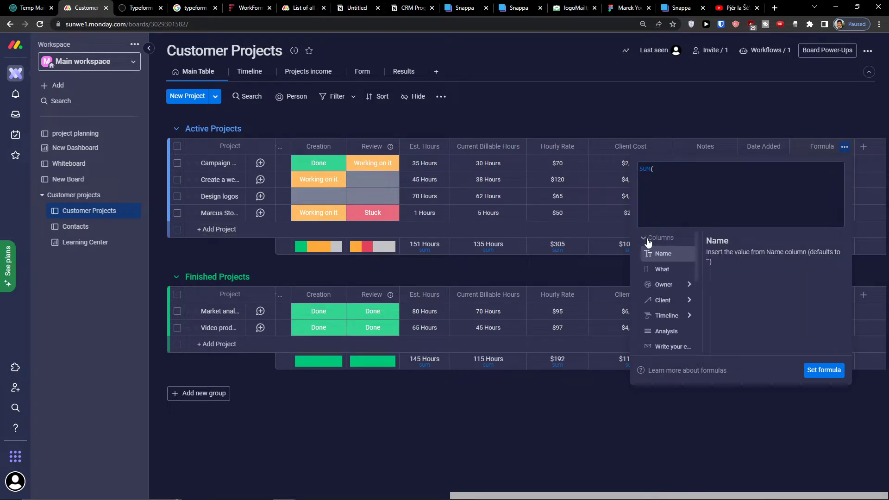
scroll(667, 338, down, 5)
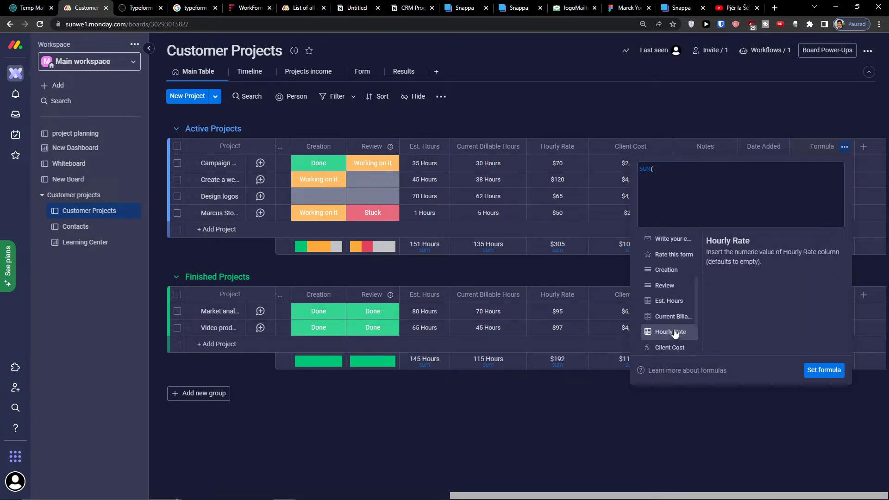
scroll(686, 320, up, 3)
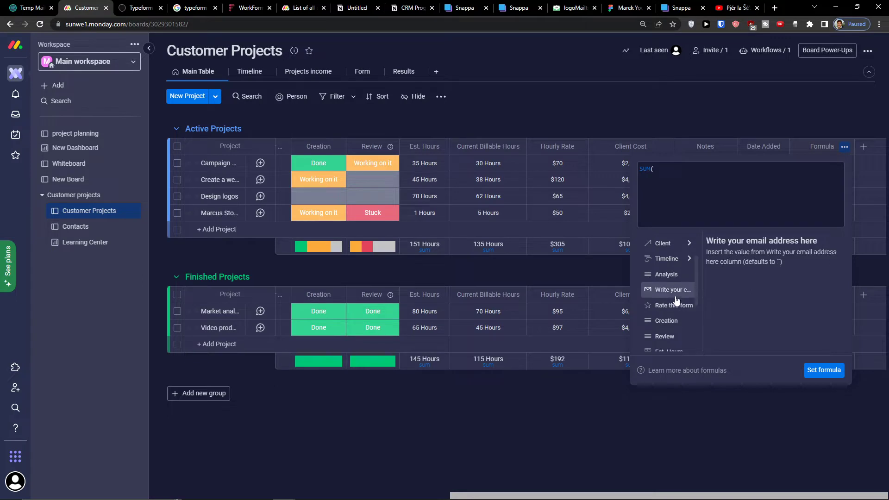
scroll(695, 306, down, 5)
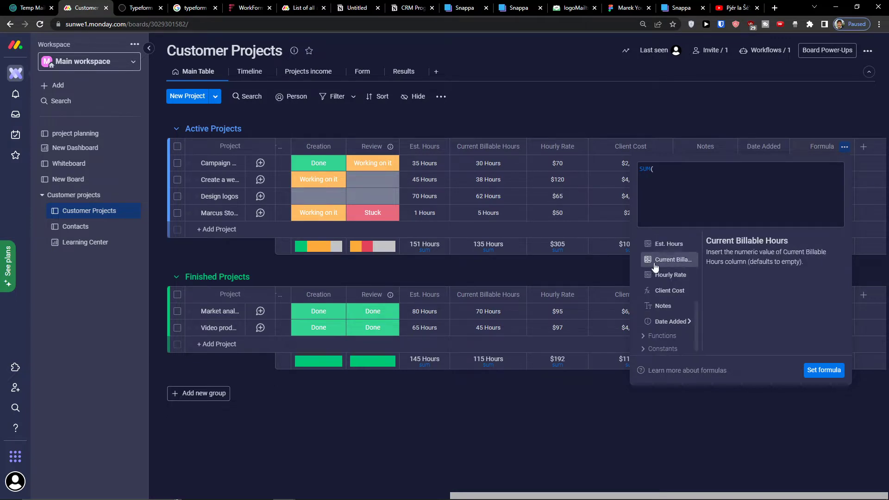
click(685, 283)
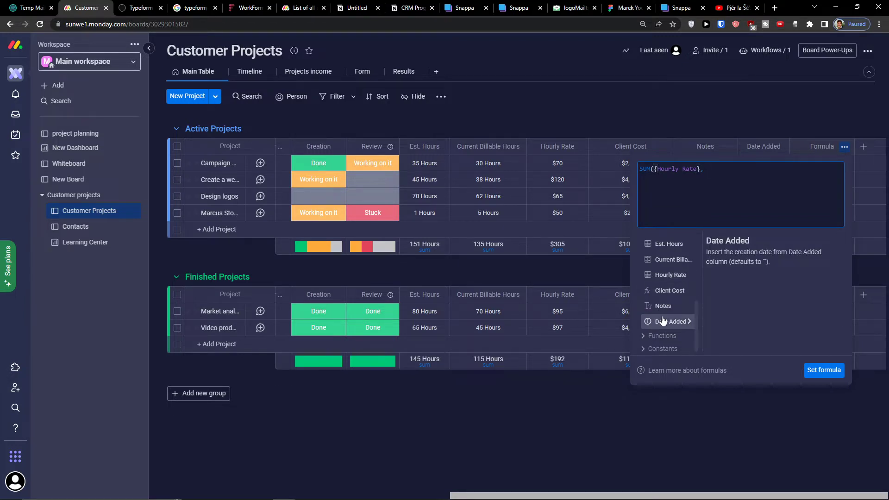
click(674, 261)
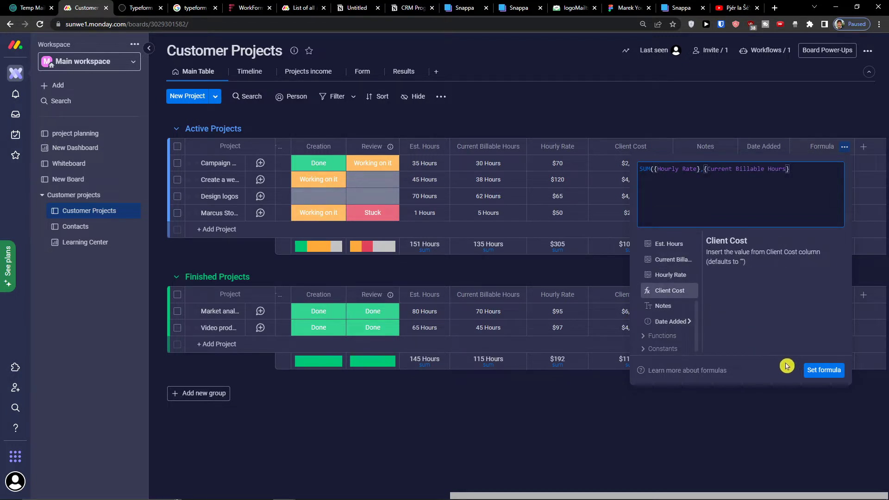
click(824, 370)
- Reopen the formula from the first active project, empty the editor and browse the list of functions
mouse_move(825, 166)
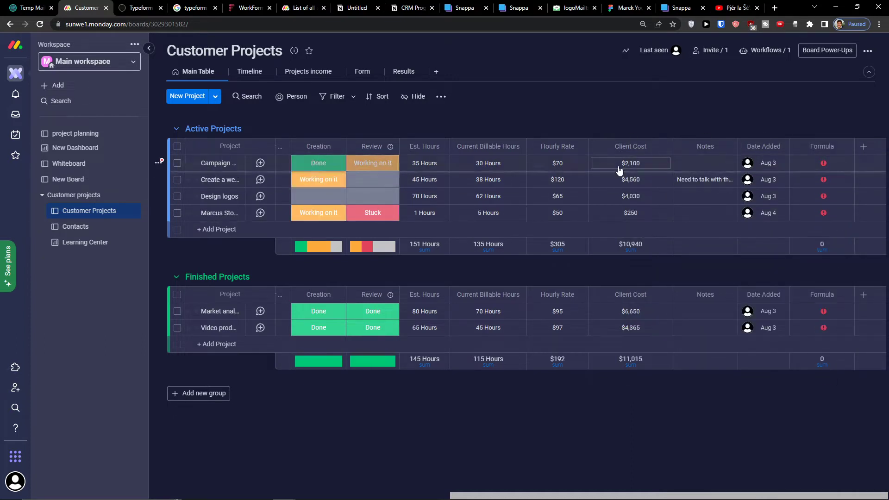
click(828, 165)
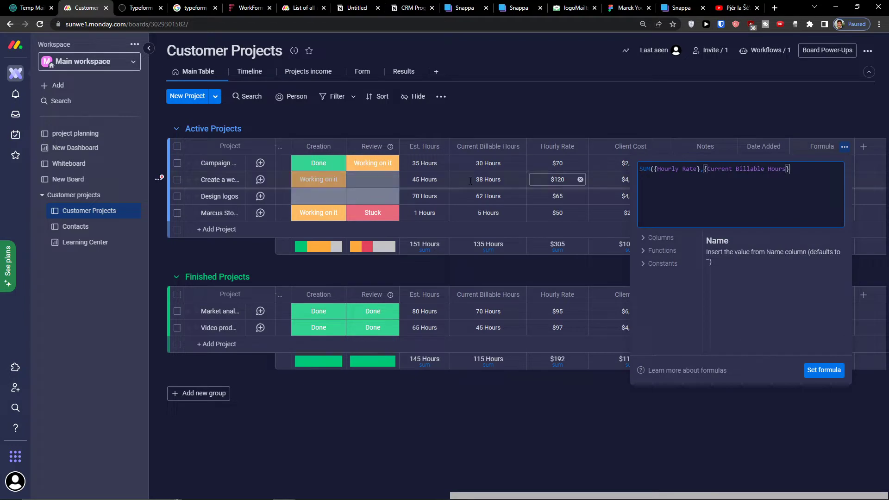
key(BackSpace)
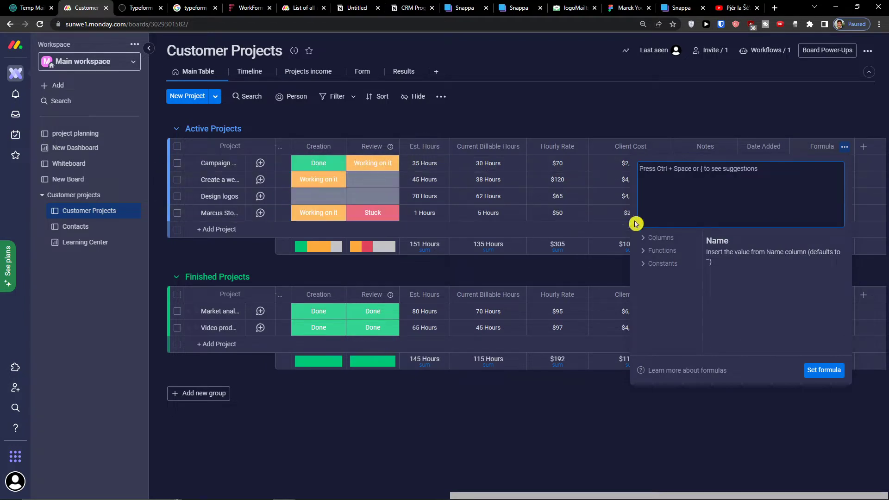
click(644, 252)
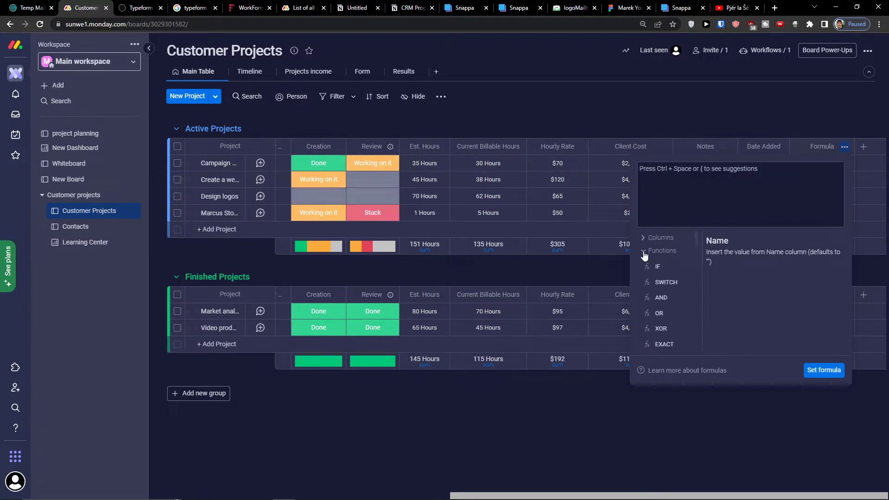
scroll(656, 295, down, 2)
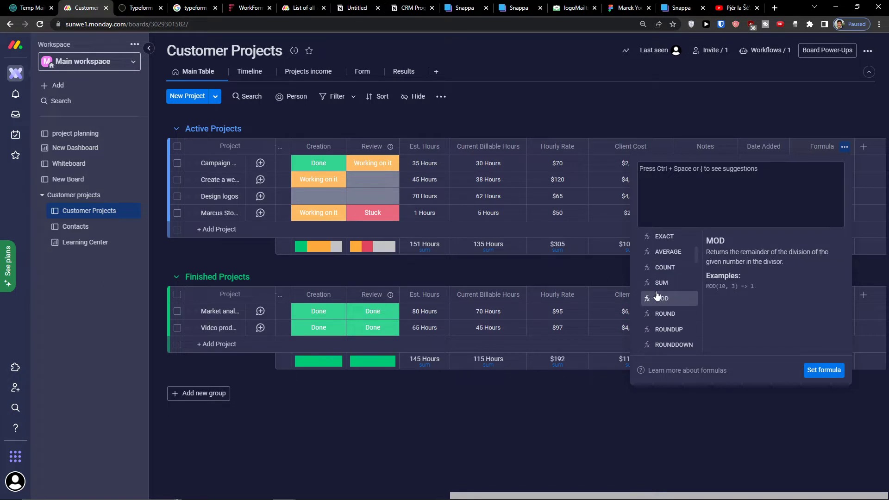
scroll(657, 295, down, 5)
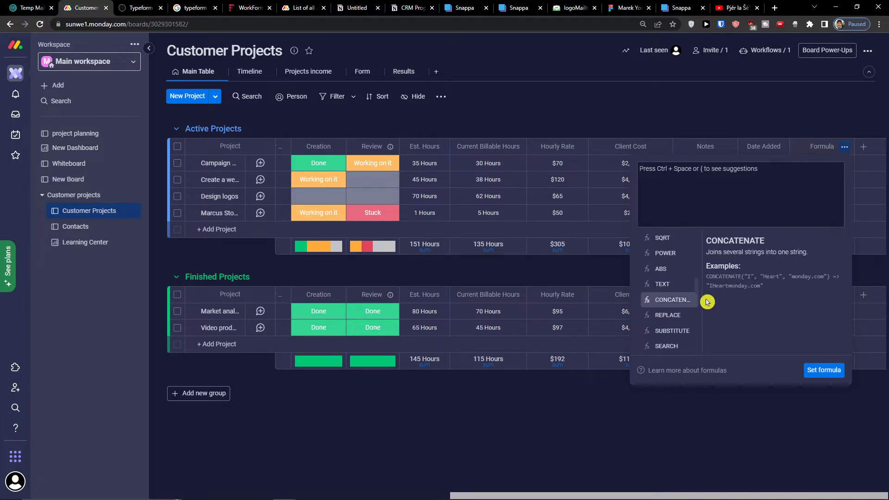
- Zoom the page to 125% and bring the Formula column into view
click(643, 25)
click(633, 45)
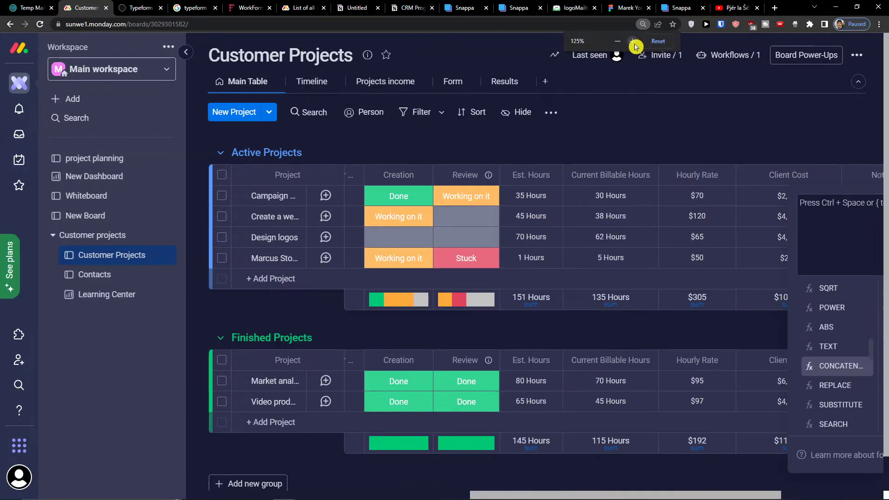
drag(498, 493, 617, 491)
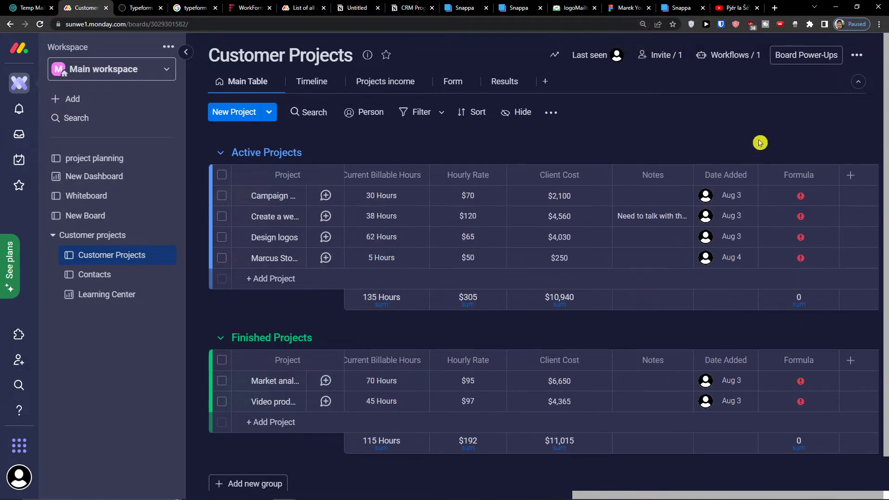
click(851, 175)
click(818, 166)
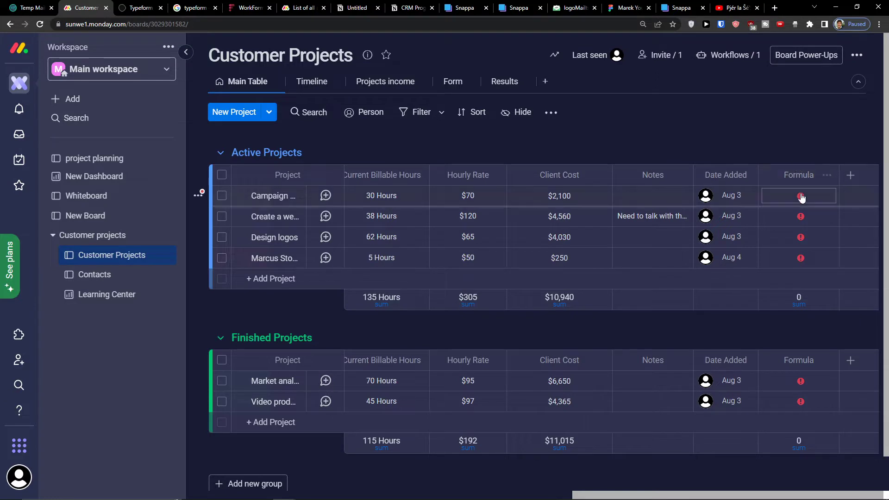
- Clear the SUM formula in the first active project's formula editor and examine the available functions, including the syntax of TEXT
click(801, 197)
key(ctrl+a)
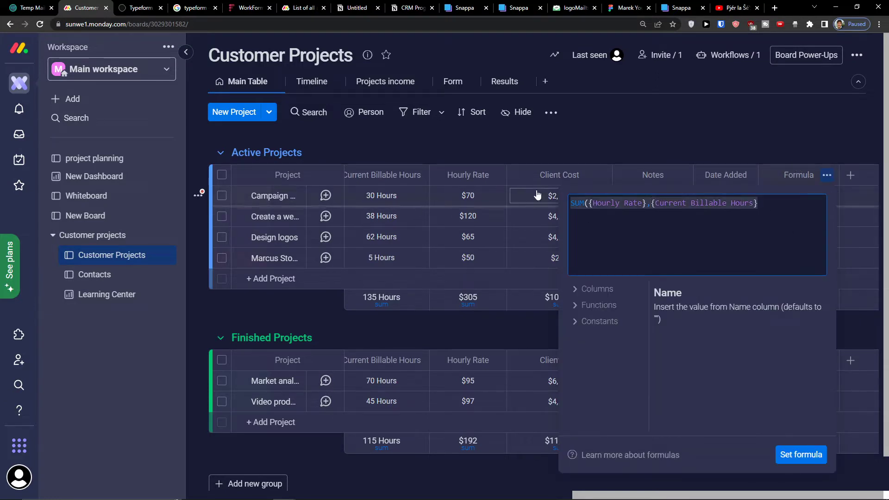
key(BackSpace)
click(586, 307)
scroll(602, 352, down, 5)
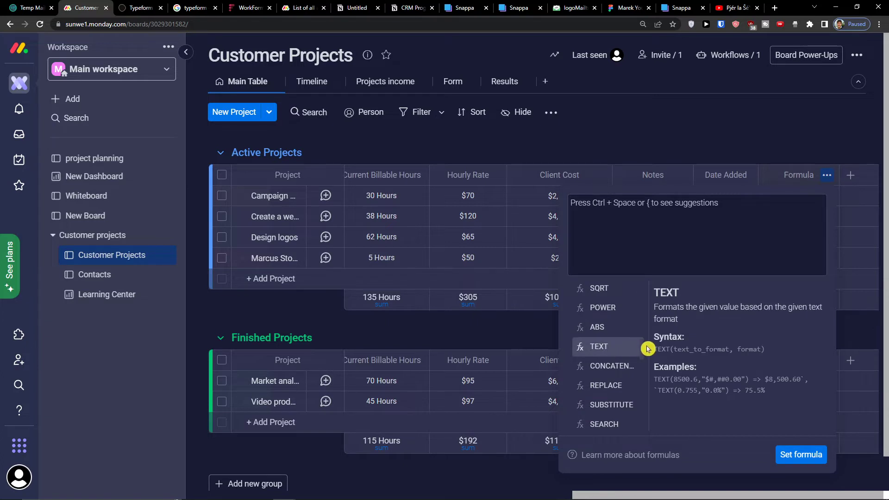
scroll(645, 349, down, 3)
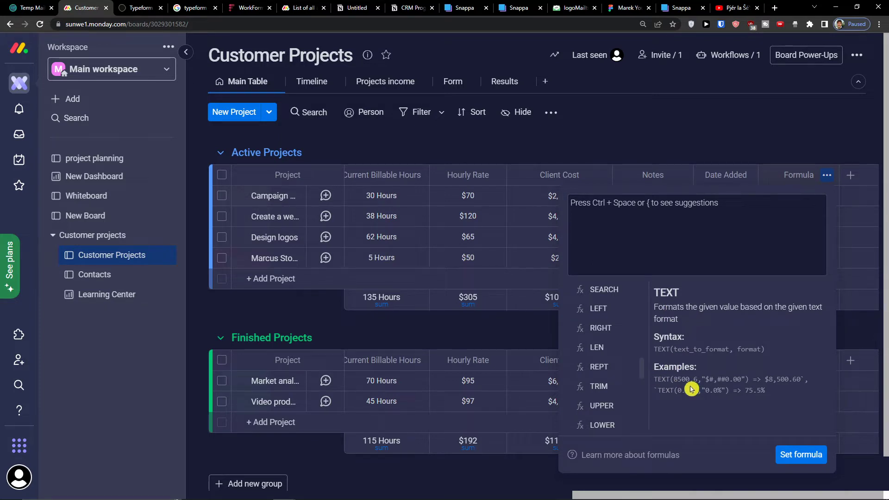
drag(643, 374, 641, 341)
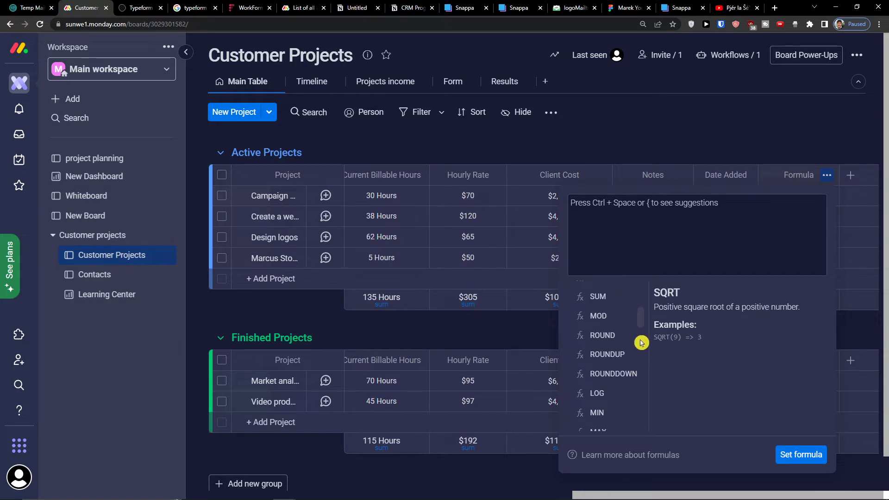
- Build a SUM formula with the Hourly Rate and Client Cost columns as arguments and apply it to the Formula column
click(604, 302)
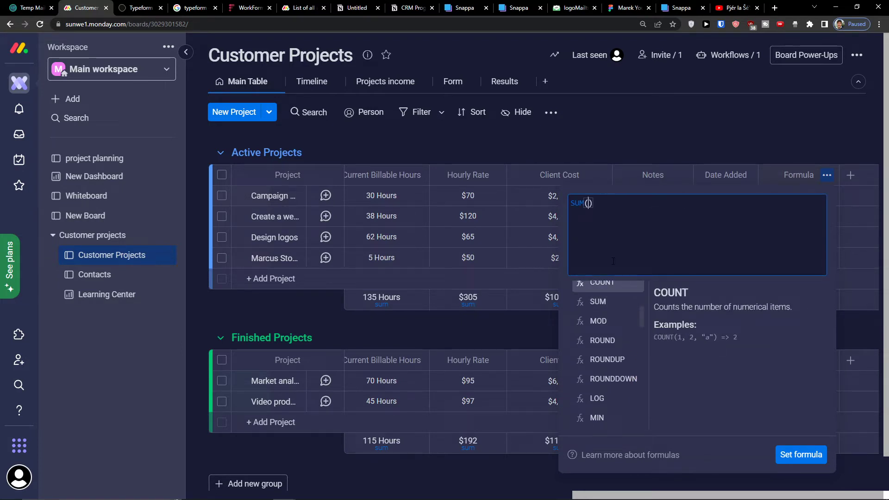
scroll(582, 328, up, 4)
scroll(597, 324, down, 3)
scroll(590, 316, up, 3)
click(603, 284)
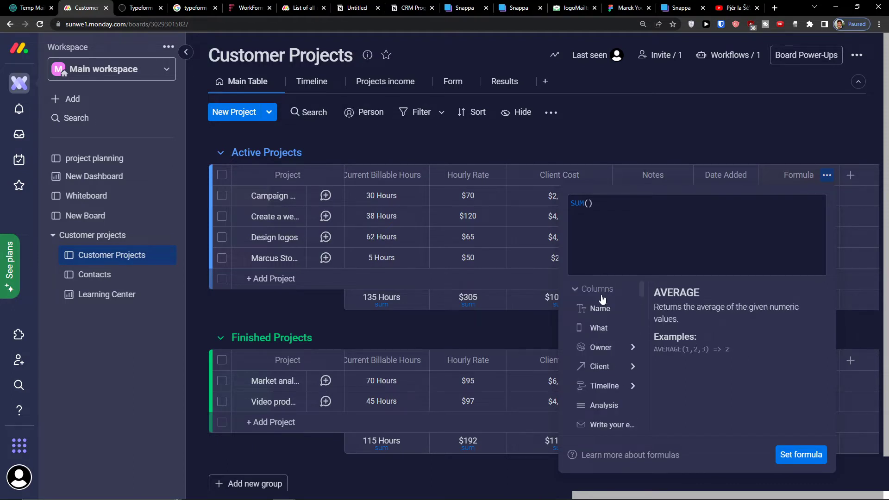
click(639, 297)
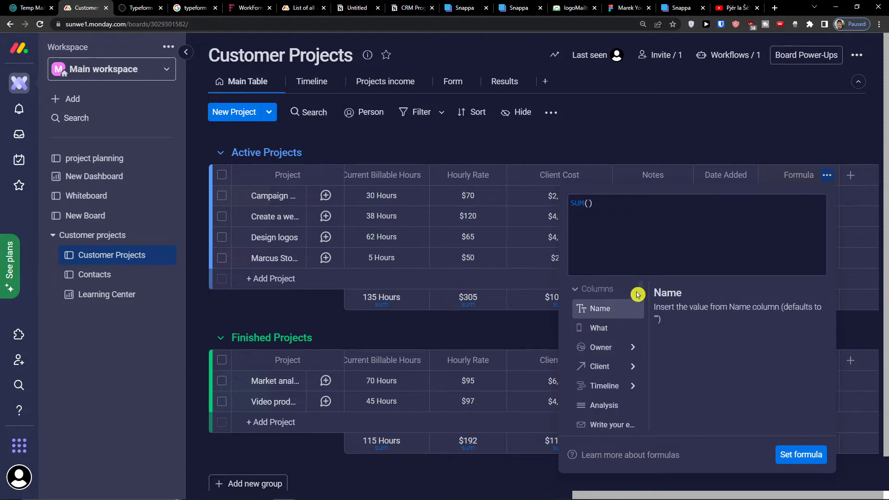
drag(642, 292, 645, 304)
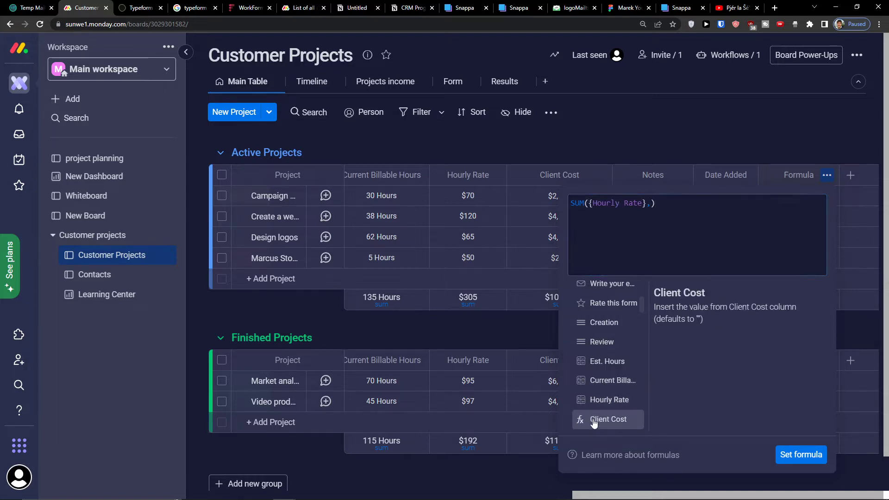
click(787, 456)
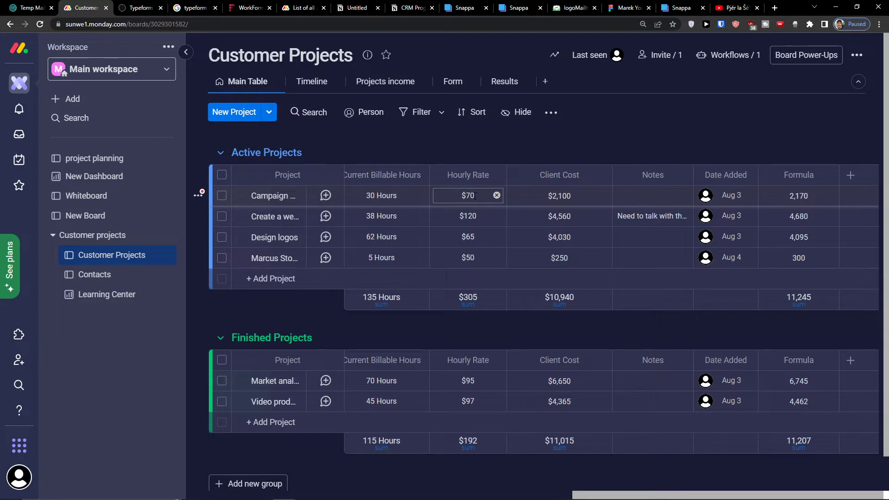
- Reopen the formula from the first active project, look up the SUM function's description and try to clear the formula
click(799, 196)
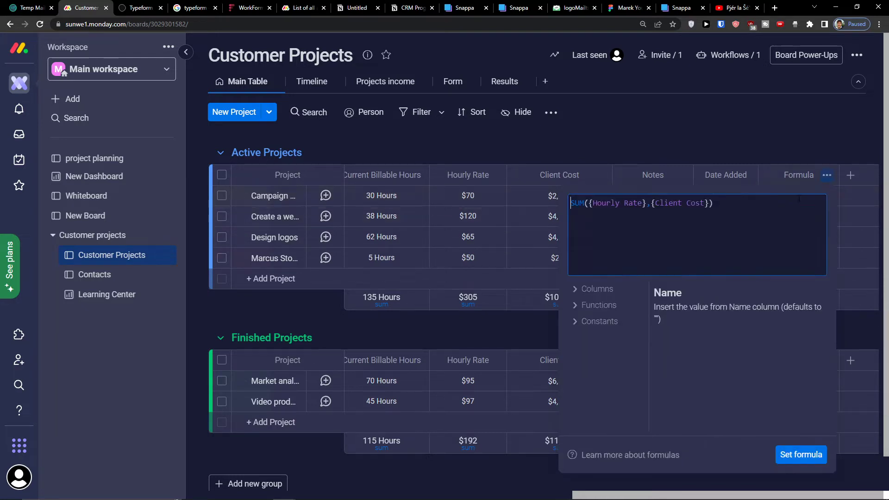
click(580, 306)
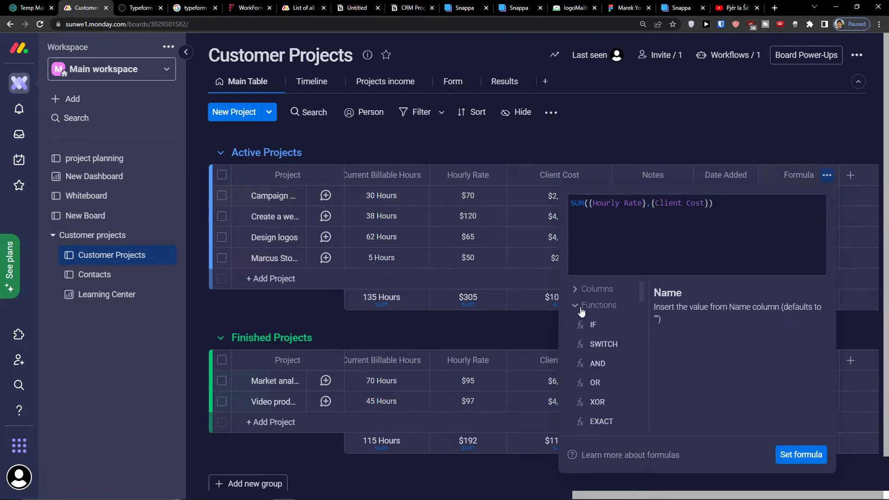
scroll(612, 416, down, 3)
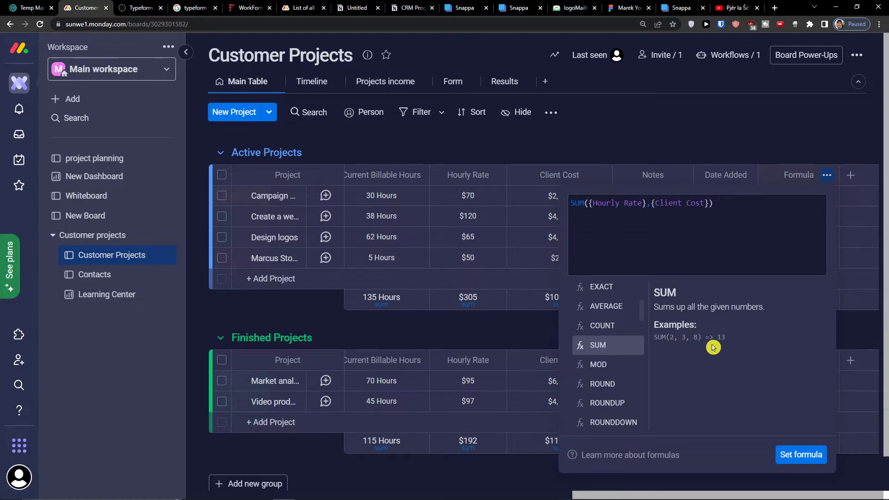
click(699, 246)
drag(724, 228, 514, 200)
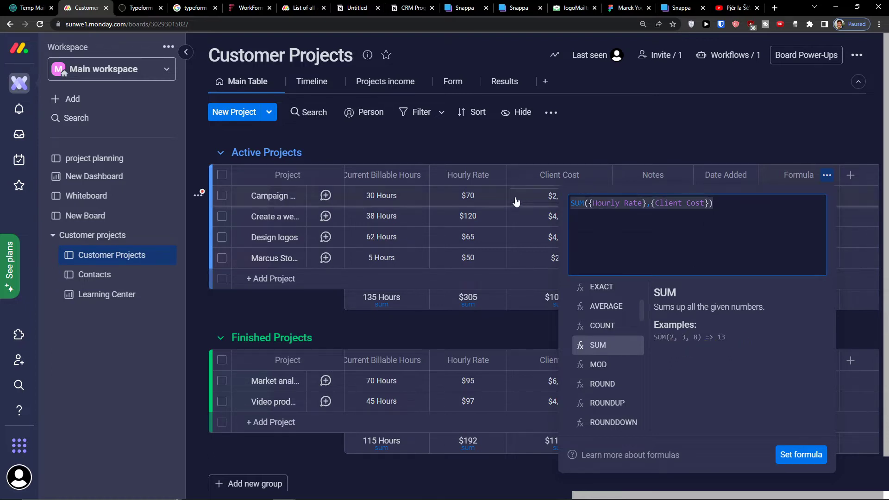
key(BackSpace)
scroll(636, 344, down, 1)
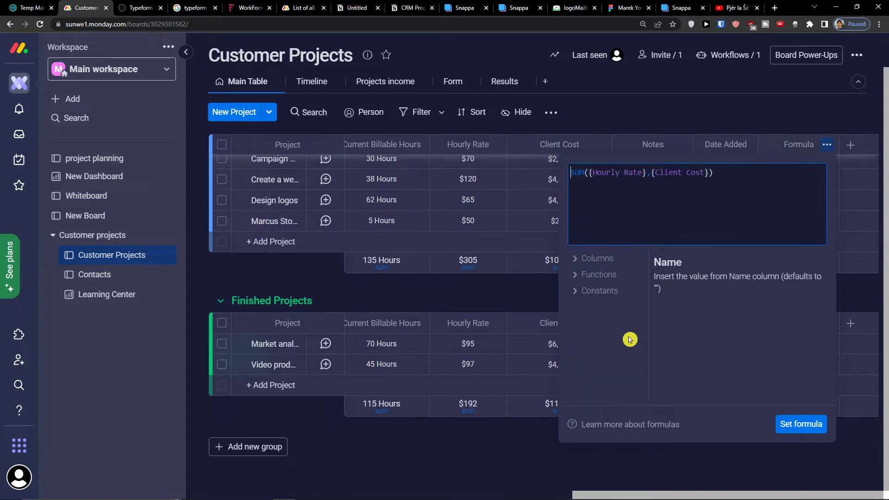
- Examine the columns and functions available in the formula editor, including the date functions and the syntax of FORMAT_DATE
click(596, 263)
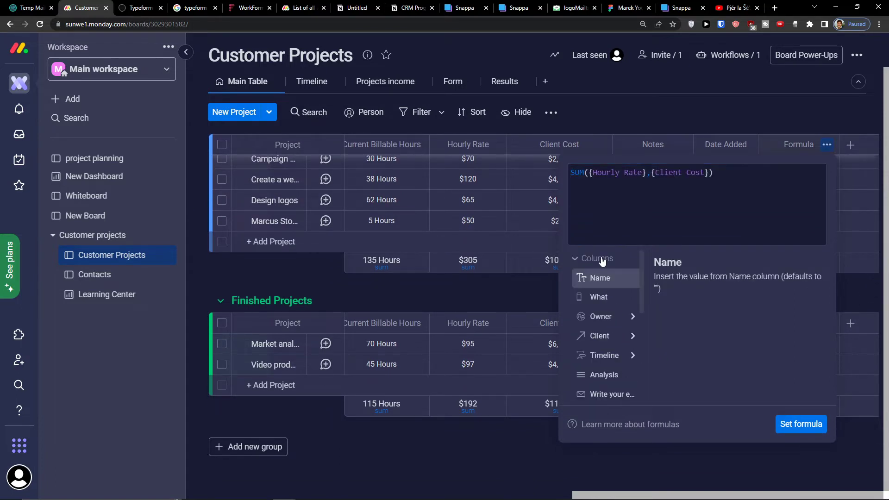
scroll(593, 327, down, 3)
scroll(595, 326, up, 3)
click(584, 262)
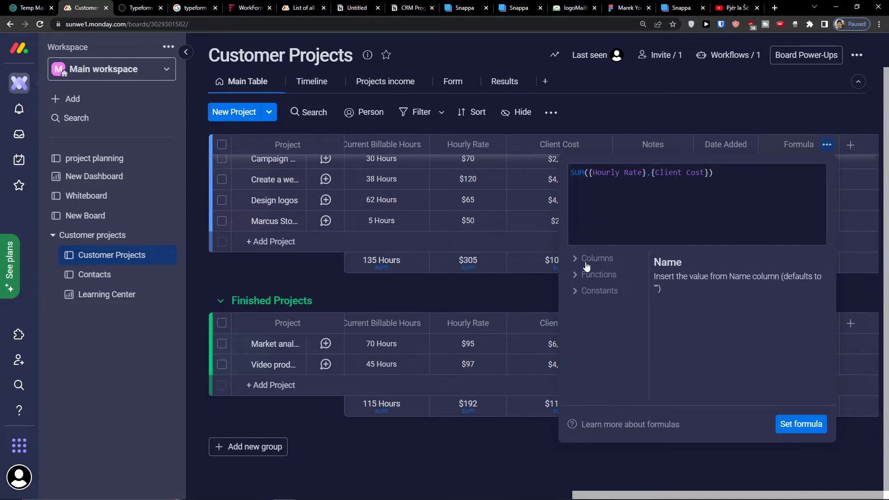
click(595, 278)
scroll(602, 299, down, 8)
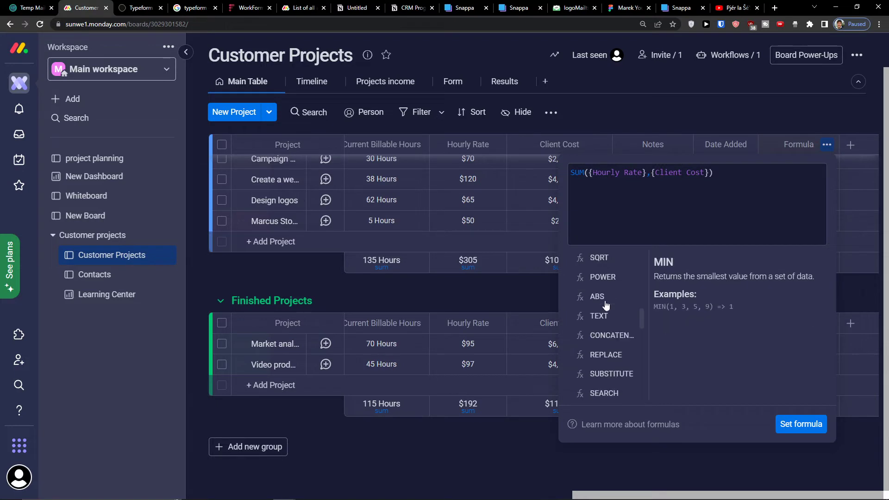
scroll(602, 300, down, 3)
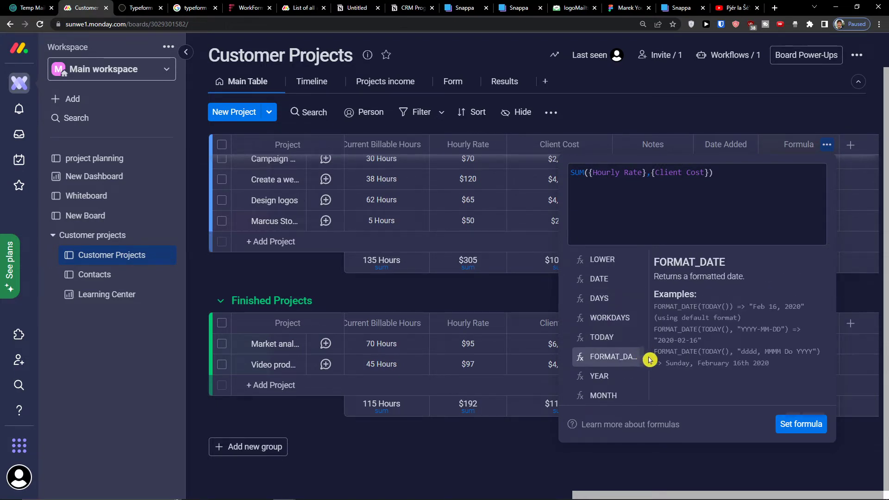
scroll(648, 366, down, 5)
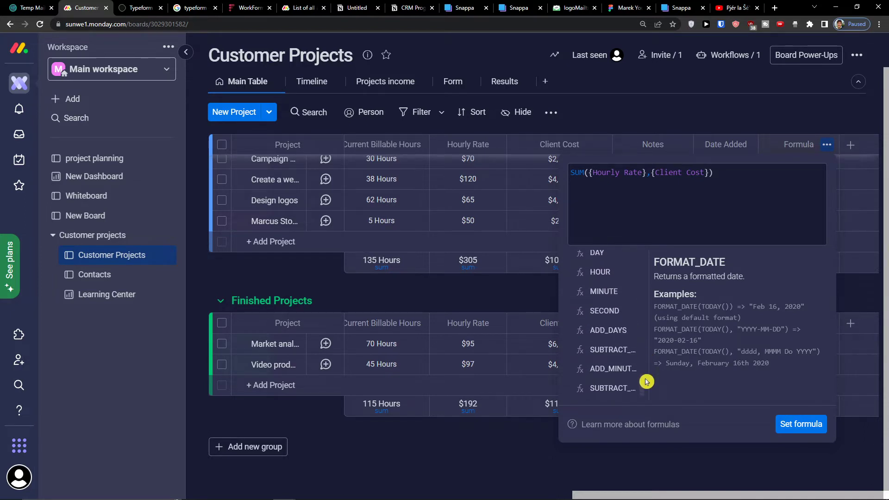
drag(646, 382, 639, 320)
- Insert the MINUS function in the formula editor and delete the existing SUM expression after it
click(615, 309)
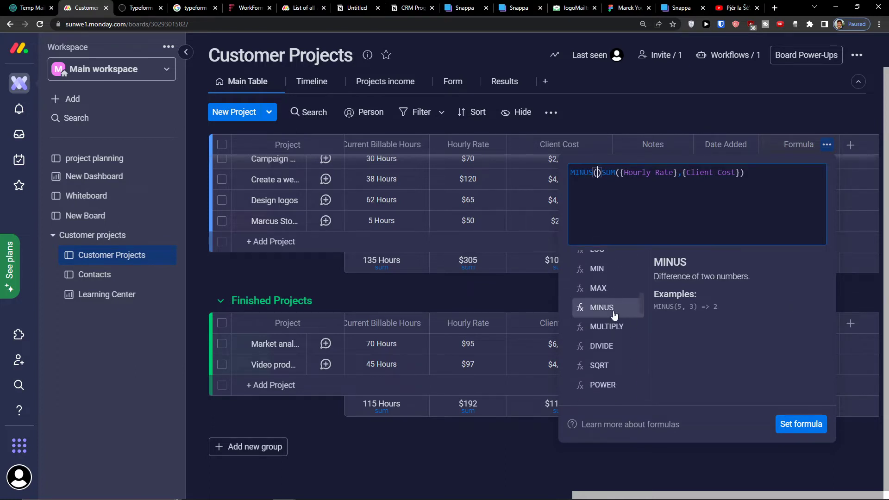
drag(746, 175, 604, 173)
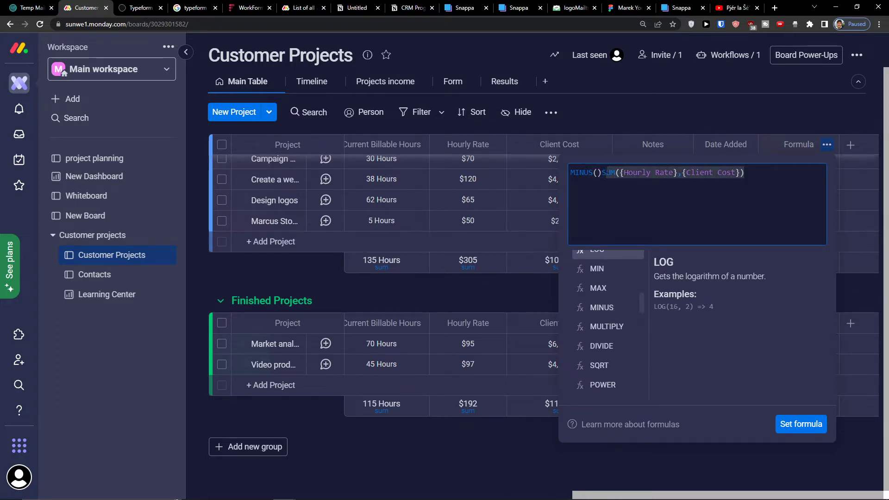
text(S()
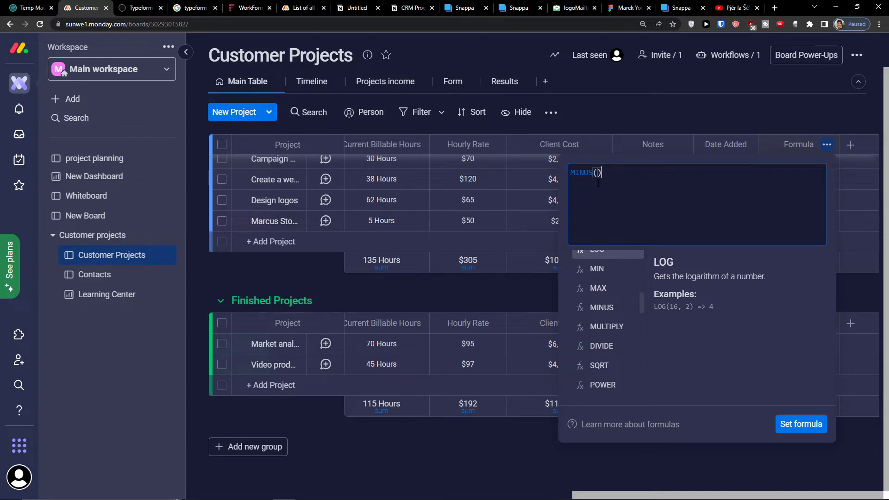
- Insert the Client Cost and Hourly Rate columns as the MINUS arguments, separated by a comma, and apply the formula
scroll(579, 296, up, 5)
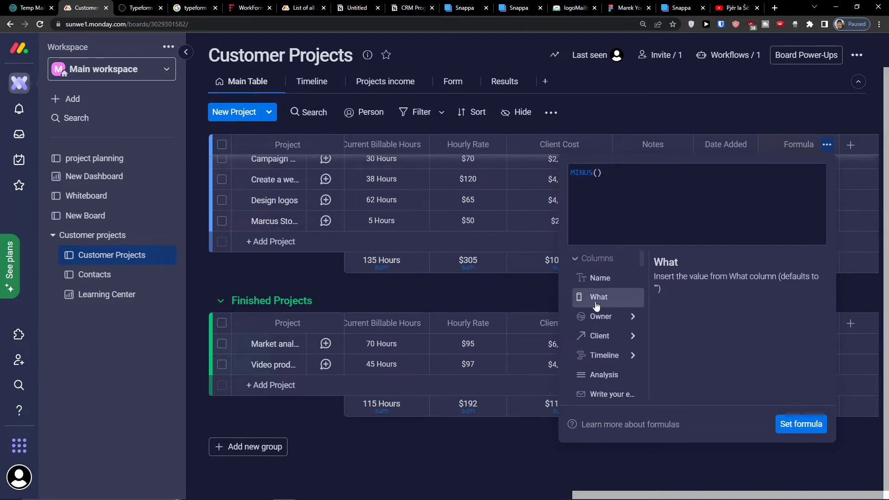
scroll(593, 324, down, 3)
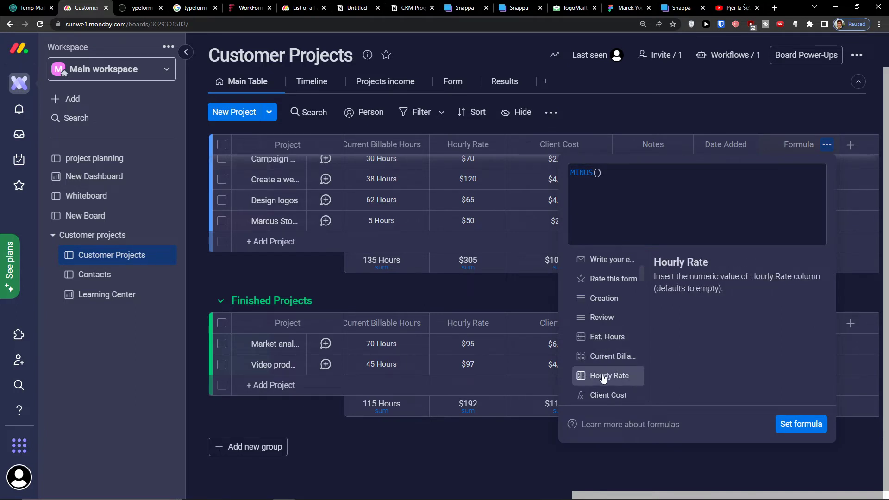
scroll(621, 379, down, 3)
click(621, 261)
text(,)
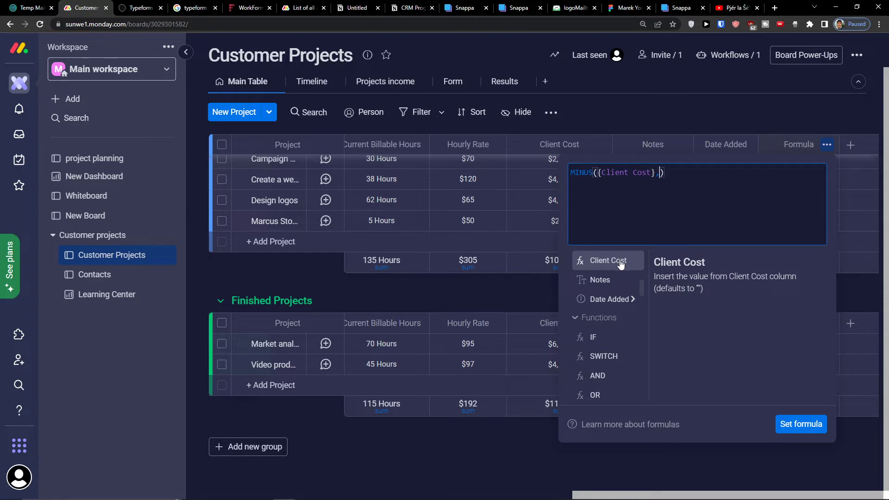
scroll(632, 311, up, 3)
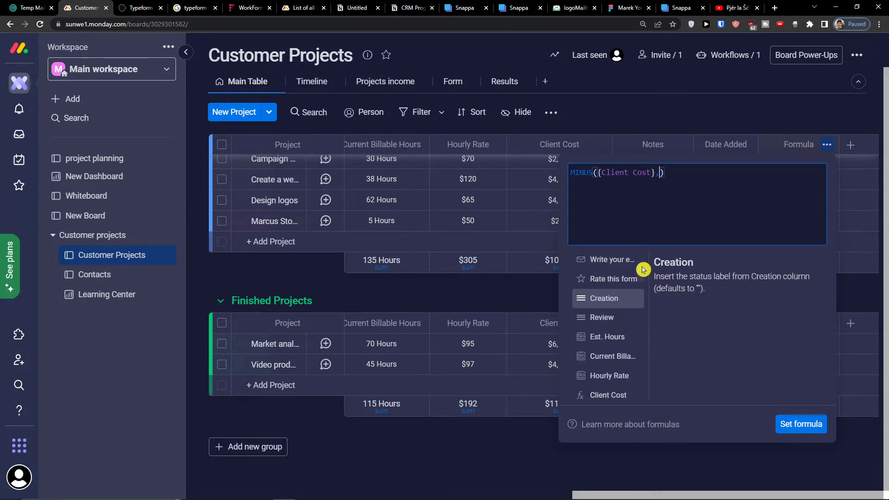
click(597, 376)
click(801, 424)
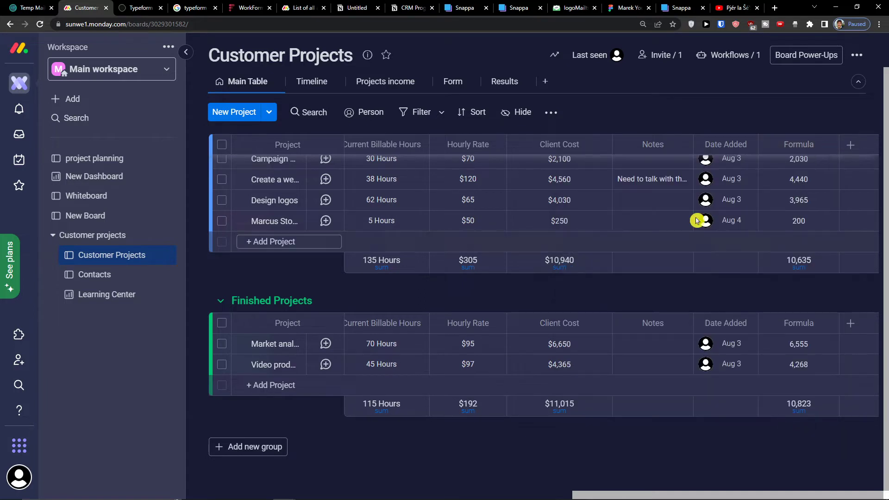
- Reopen the formula from the first active project and browse the whole function list, including the syntax of ADD_DAYS
scroll(672, 199, up, 1)
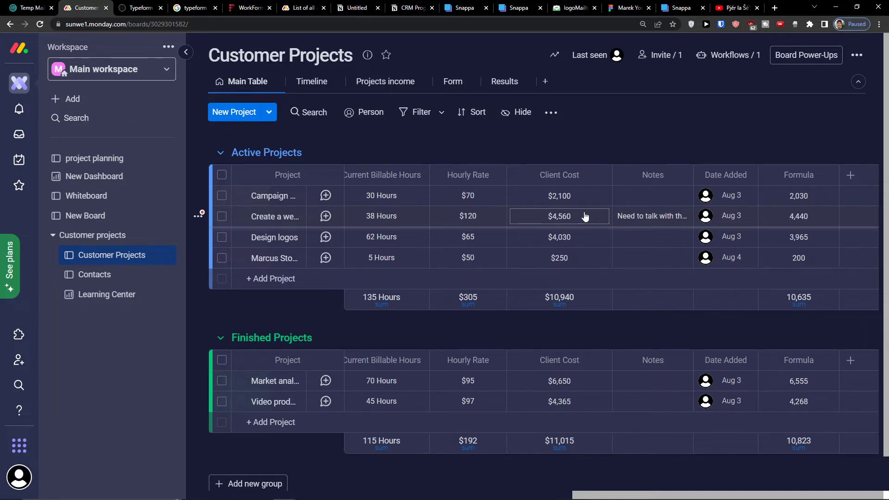
click(822, 199)
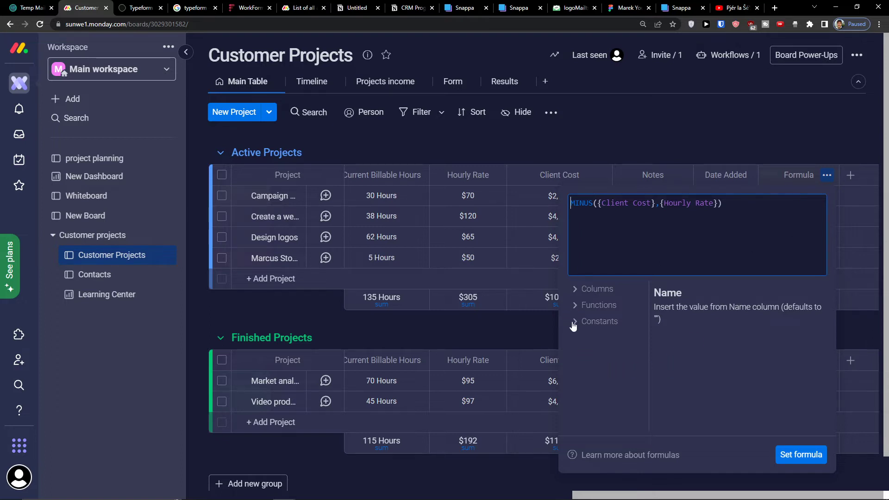
click(588, 305)
scroll(597, 356, down, 10)
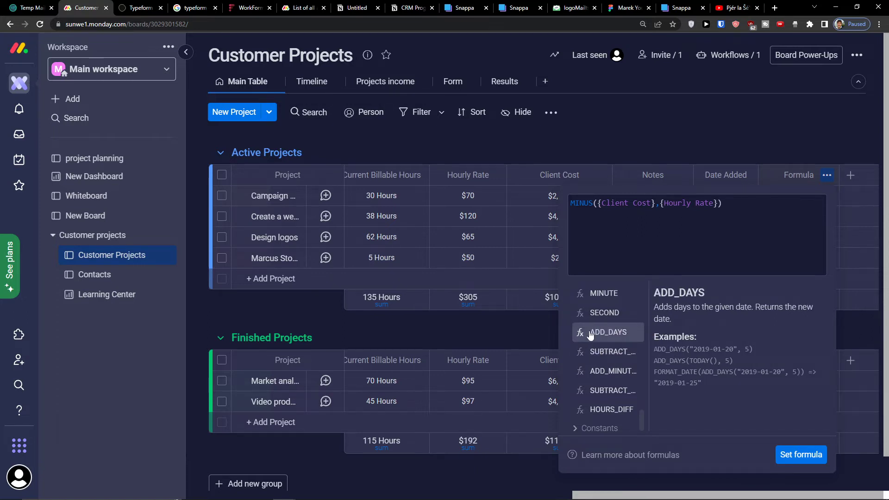
- Open the help article on all available formulas and read its notes on field references and compatible and incompatible columns
click(608, 456)
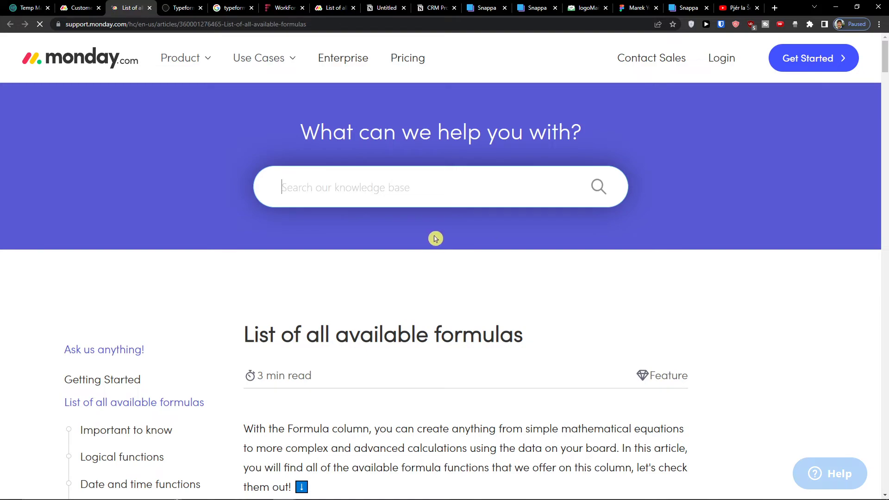
scroll(435, 237, down, 5)
scroll(376, 281, down, 10)
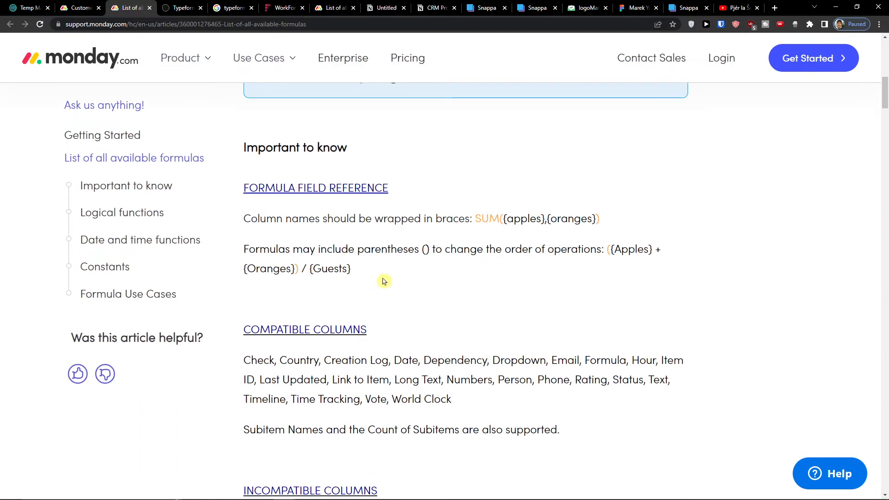
scroll(411, 269, down, 9)
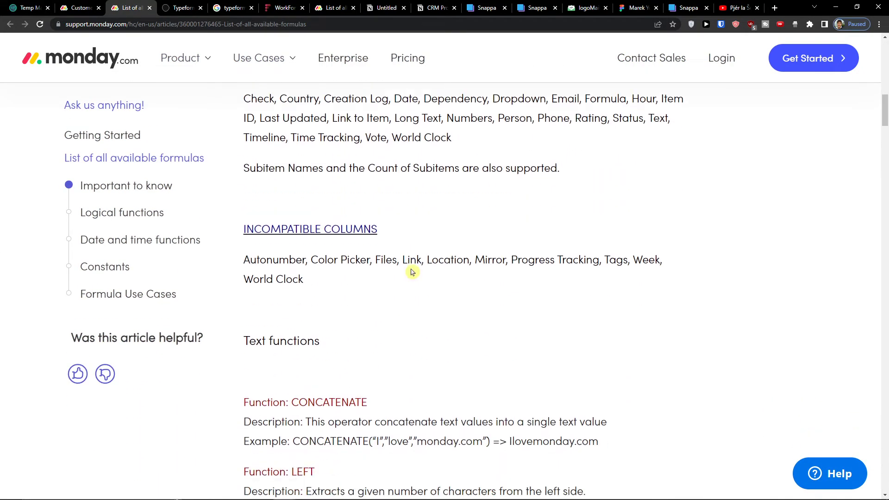
- Examine the descriptions and examples of the text functions and logical functions in the formulas article
scroll(415, 271, down, 1)
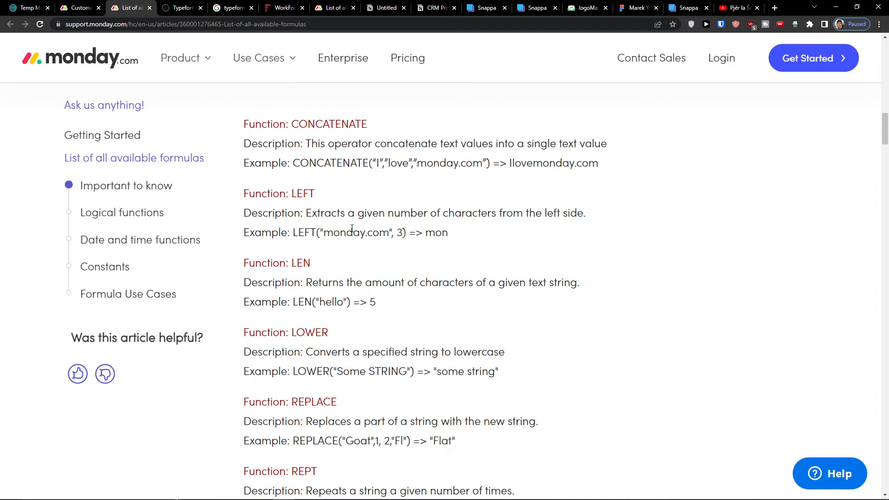
scroll(345, 237, down, 2)
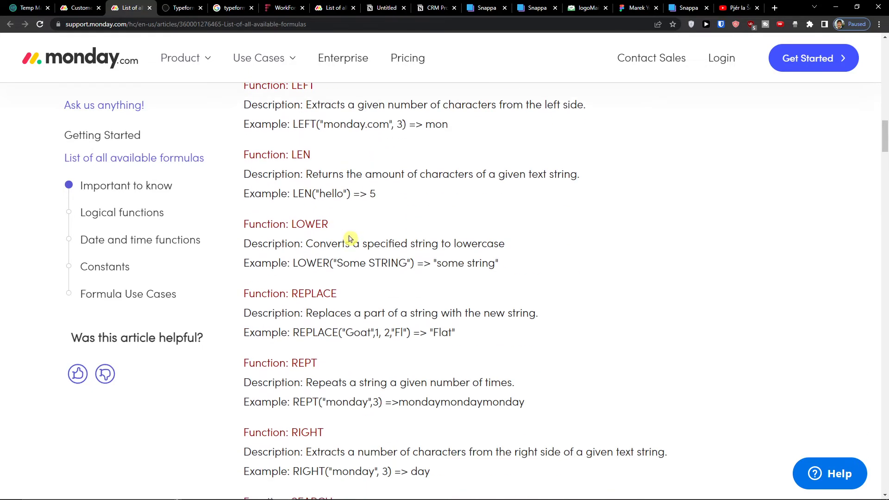
scroll(366, 237, down, 2)
scroll(382, 235, down, 3)
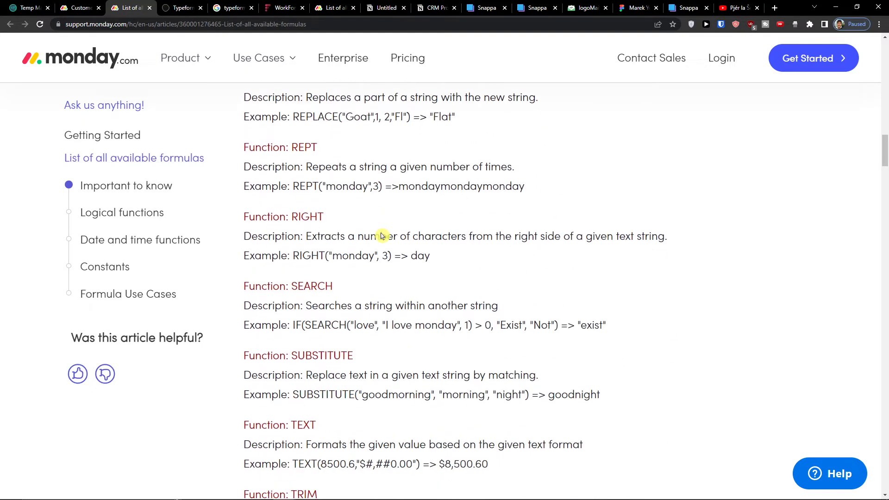
scroll(382, 234, down, 4)
scroll(382, 234, down, 4)
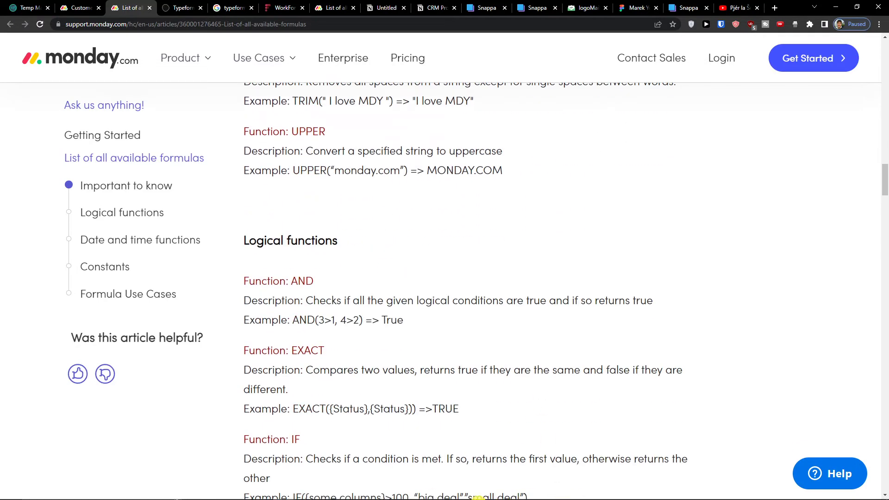
scroll(441, 357, down, 2)
scroll(444, 340, down, 4)
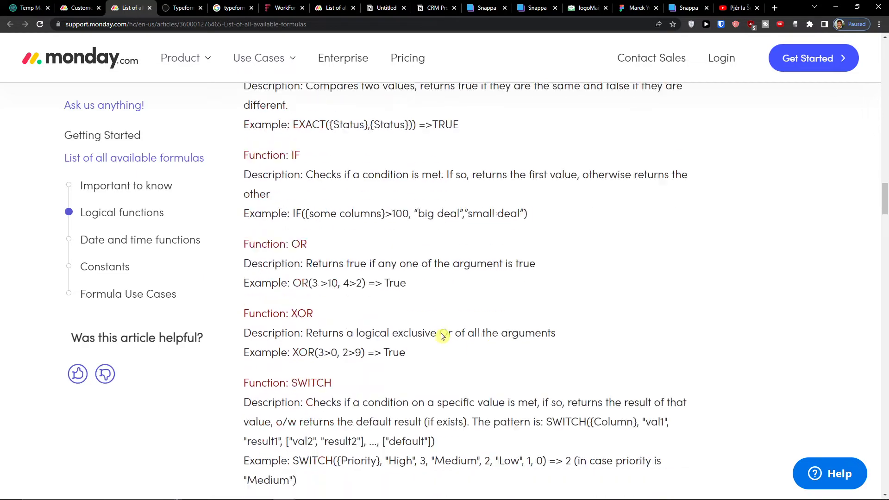
scroll(434, 331, up, 2)
scroll(434, 331, up, 2)
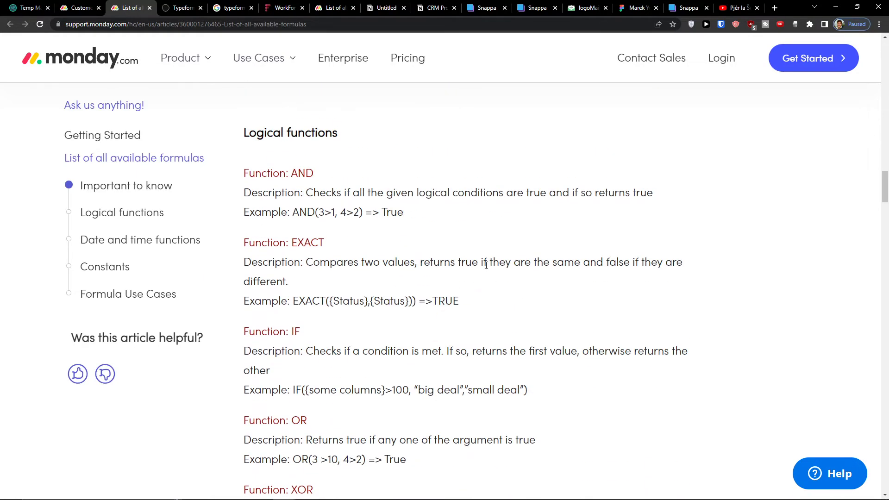
- Examine the descriptions and examples of the numeric functions in the formulas article, from ABS through POWER
scroll(486, 265, down, 8)
scroll(454, 270, down, 2)
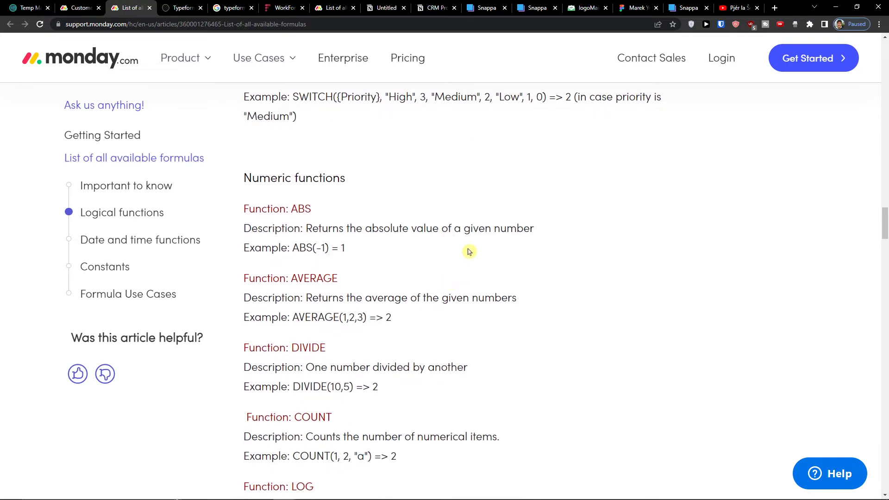
scroll(464, 261, down, 4)
scroll(405, 313, down, 2)
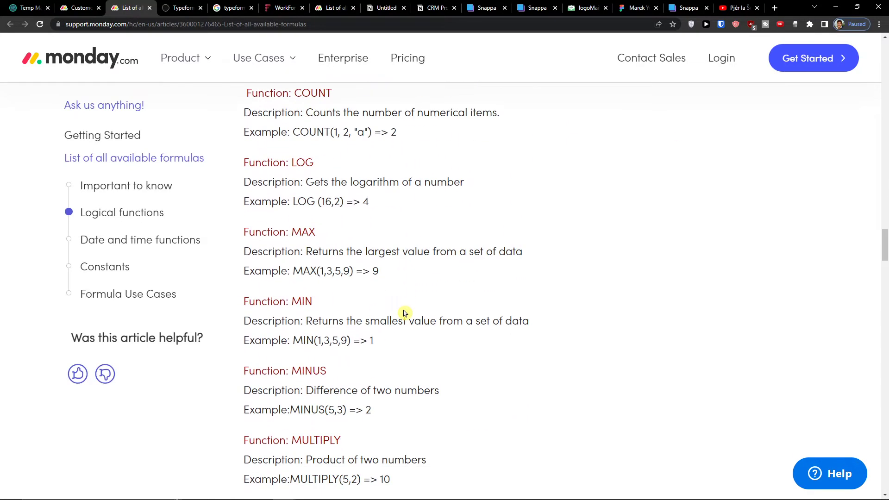
scroll(404, 314, down, 8)
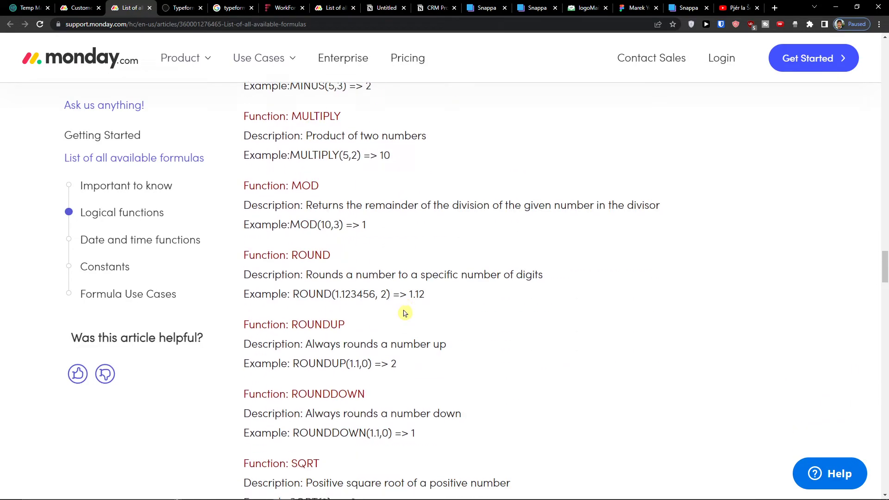
scroll(404, 311, down, 6)
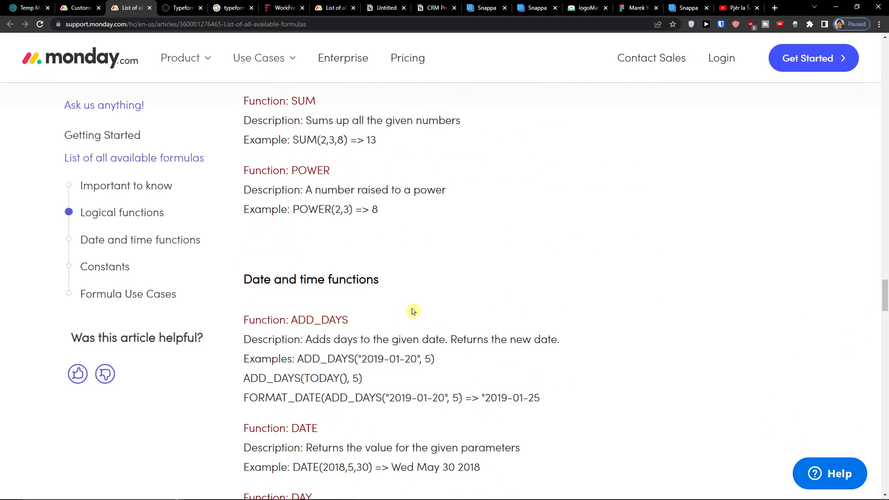
- Examine the date and time functions in the formulas article, including ADD_DAYS, DATE, DAY, DAYS and FORMAT_DATE, down to the constants
scroll(421, 306, down, 1)
scroll(423, 310, down, 3)
scroll(420, 320, up, 2)
drag(265, 171, 382, 184)
scroll(381, 256, down, 3)
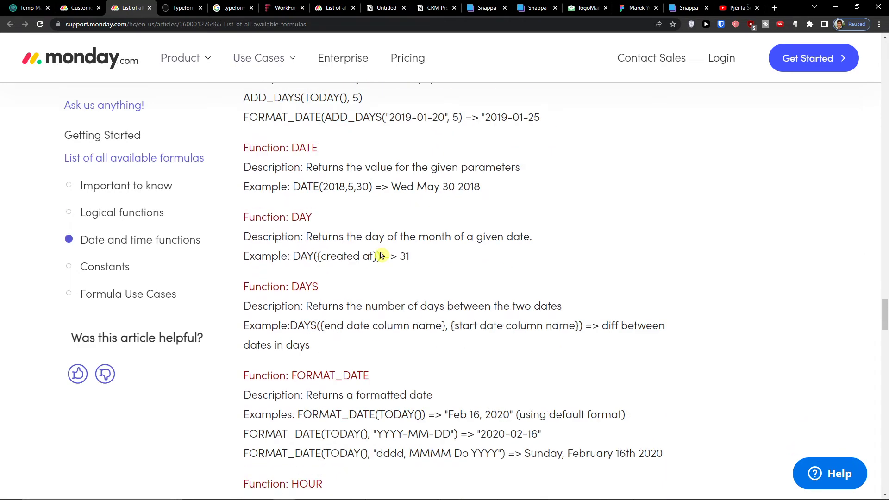
scroll(380, 256, up, 2)
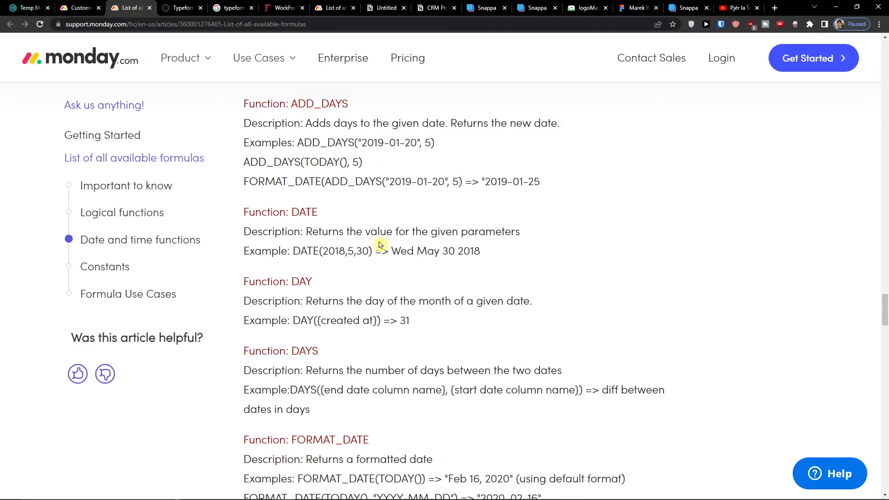
scroll(336, 199, down, 20)
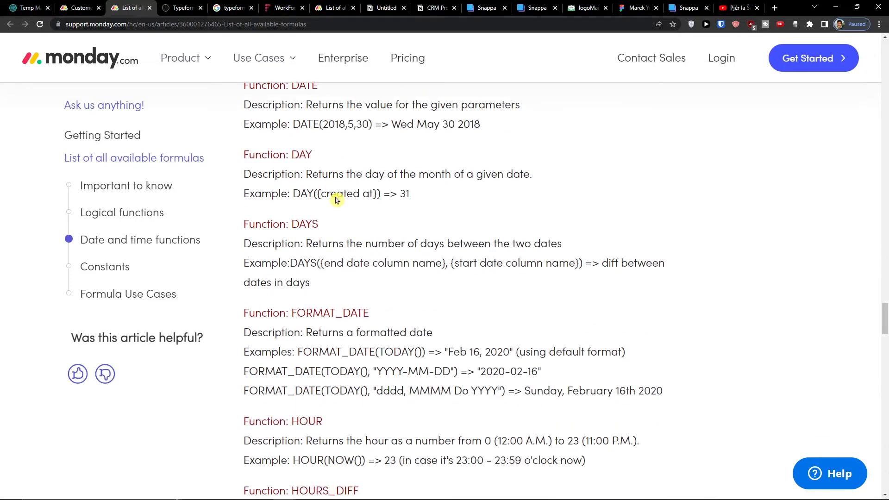
scroll(335, 204, down, 10)
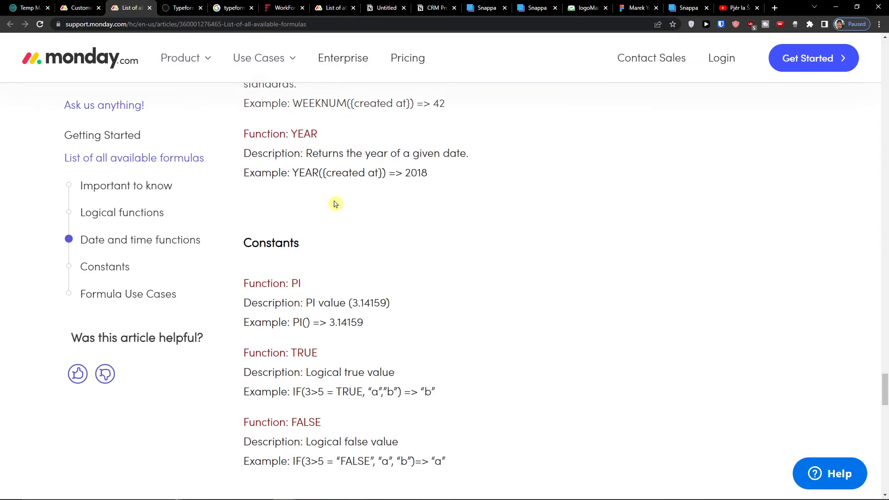
- Open the Formula Use Cases article linked near the end of the formulas article in a separate tab and switch to it
scroll(336, 204, down, 4)
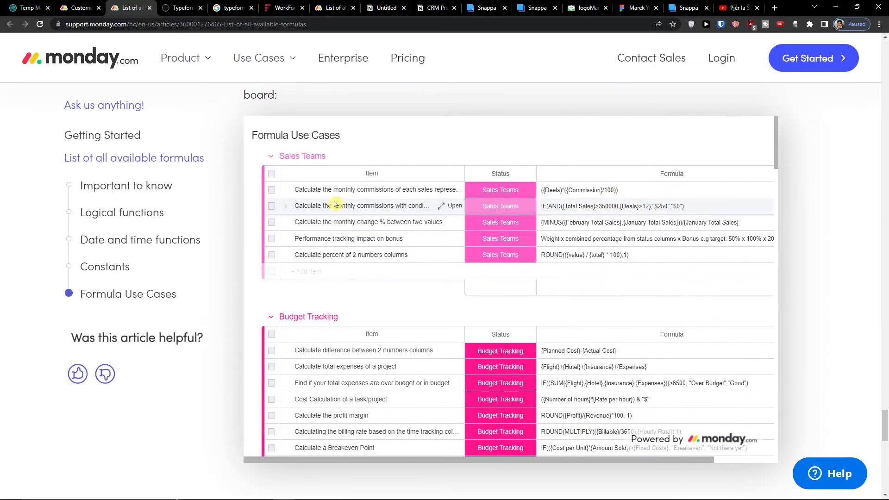
scroll(335, 202, up, 5)
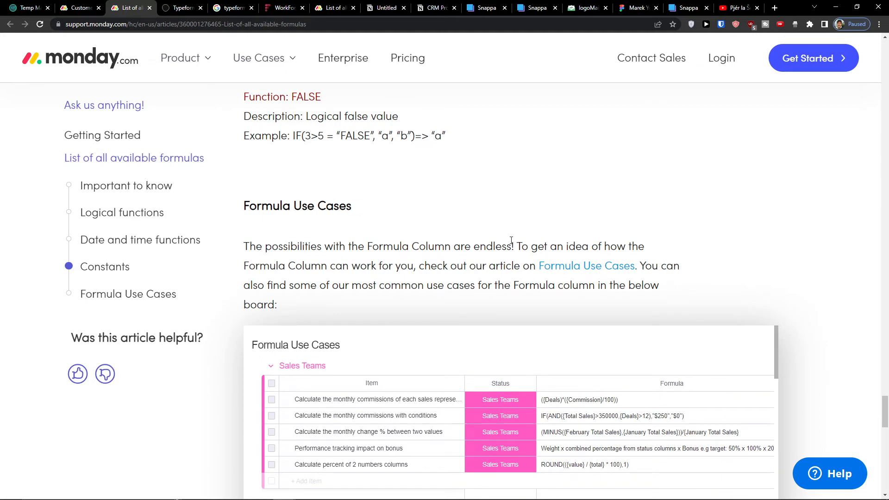
ctrl+click(563, 267)
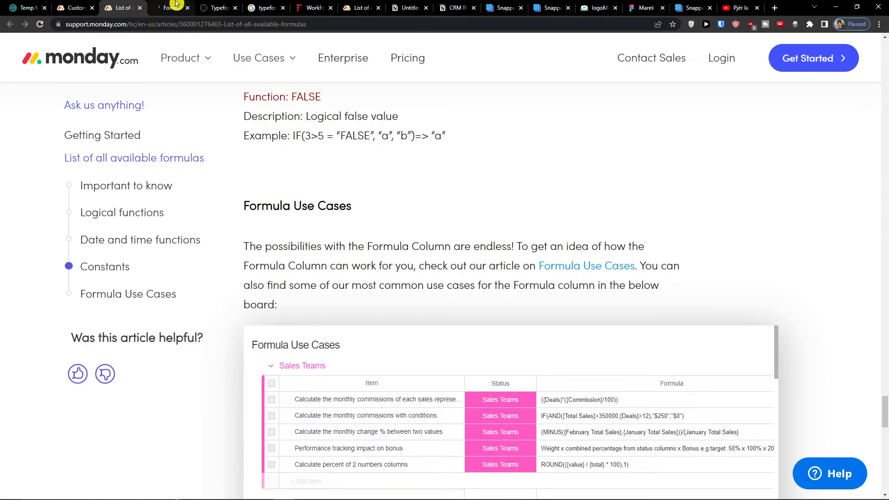
click(172, 8)
scroll(176, 190, down, 15)
scroll(218, 193, up, 10)
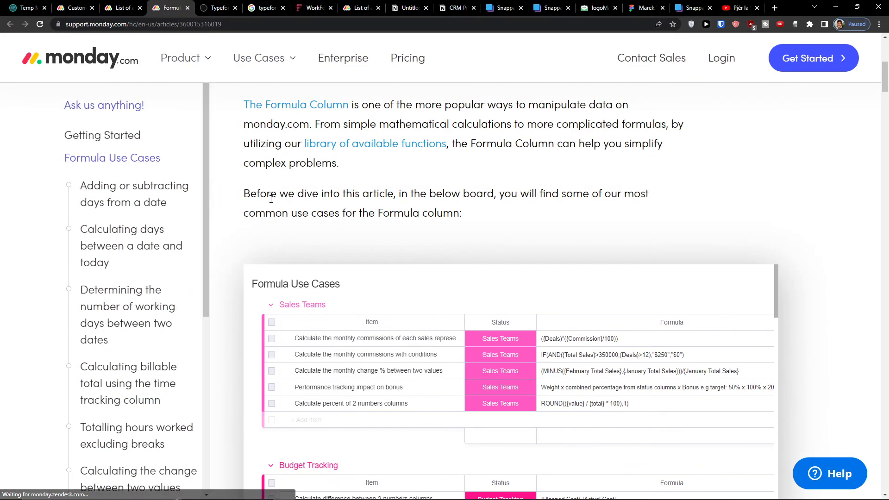
- Examine the example formulas in the embedded Formula Use Cases board, from Budget Tracking through the Date, Time, Customization and Others groups
scroll(297, 211, down, 6)
scroll(349, 254, down, 4)
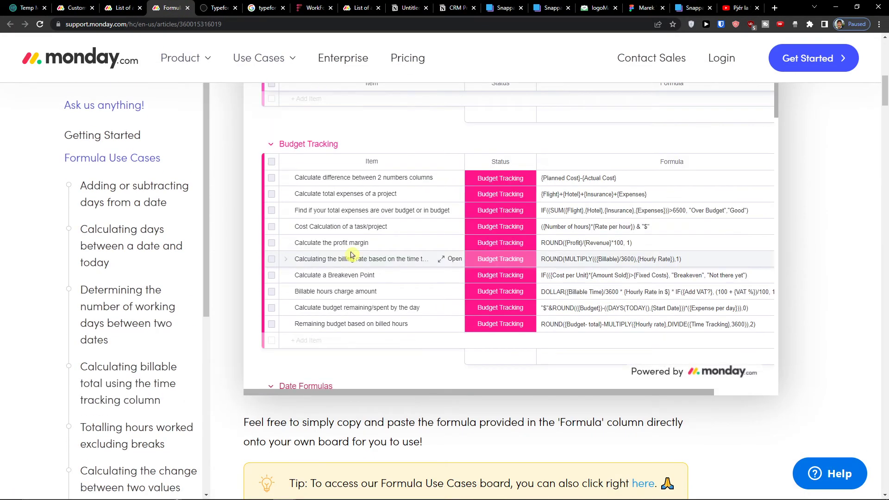
scroll(667, 259, down, 6)
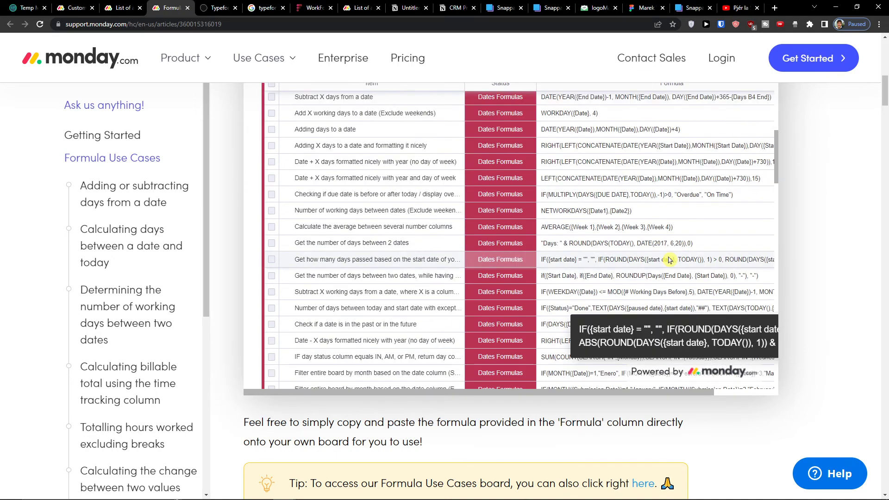
scroll(663, 260, down, 3)
scroll(657, 263, down, 4)
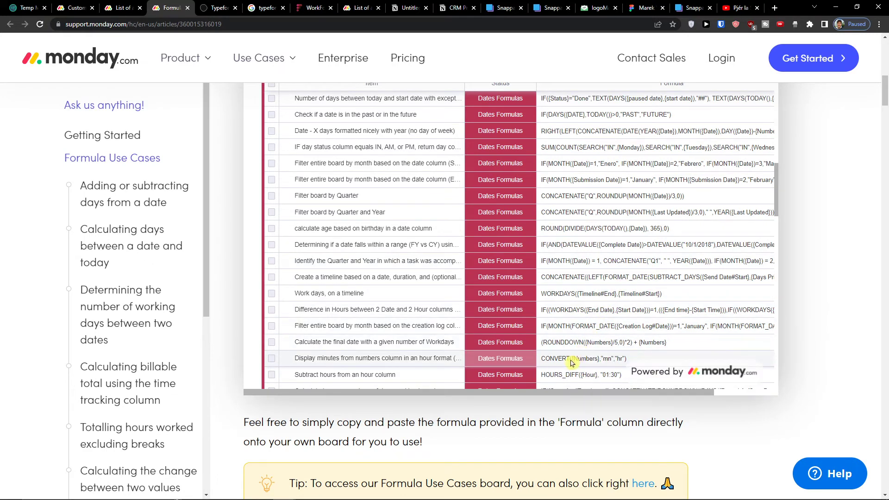
scroll(568, 368, down, 10)
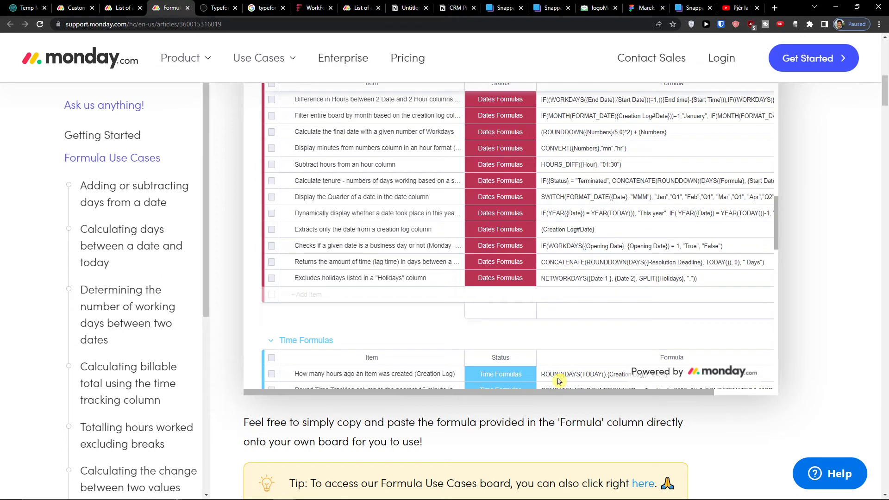
scroll(558, 381, down, 3)
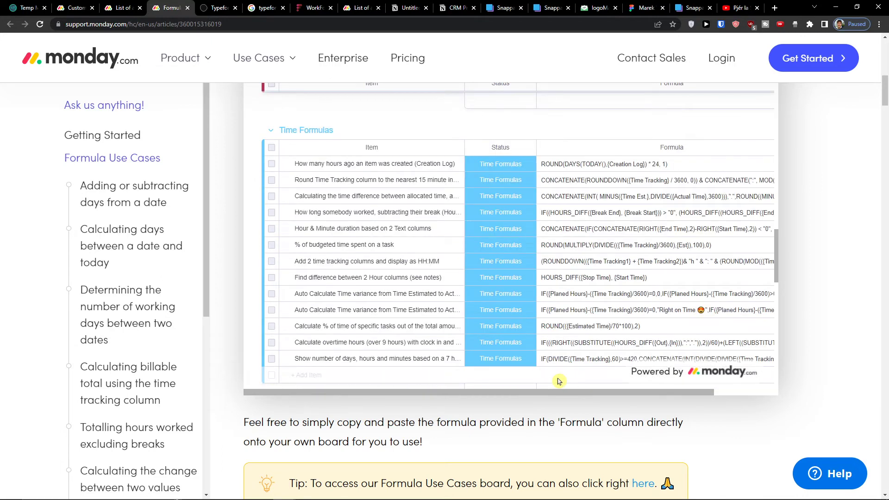
scroll(558, 381, down, 3)
scroll(558, 381, up, 3)
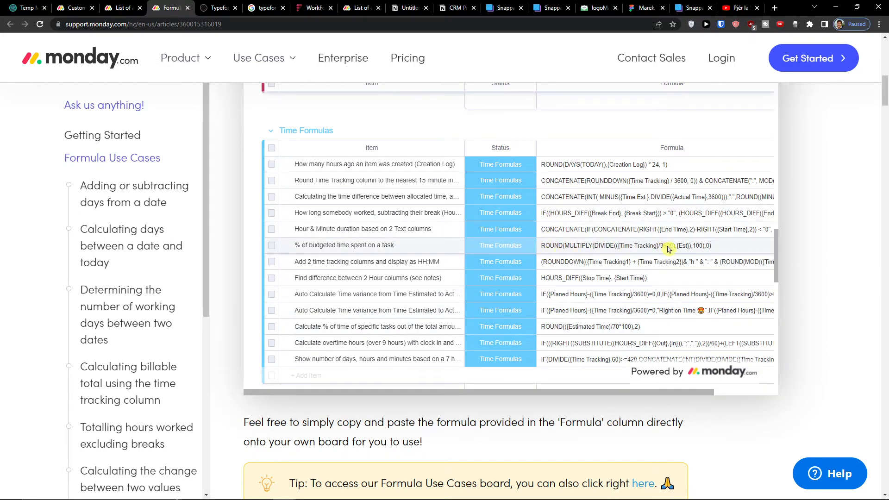
scroll(679, 246, down, 10)
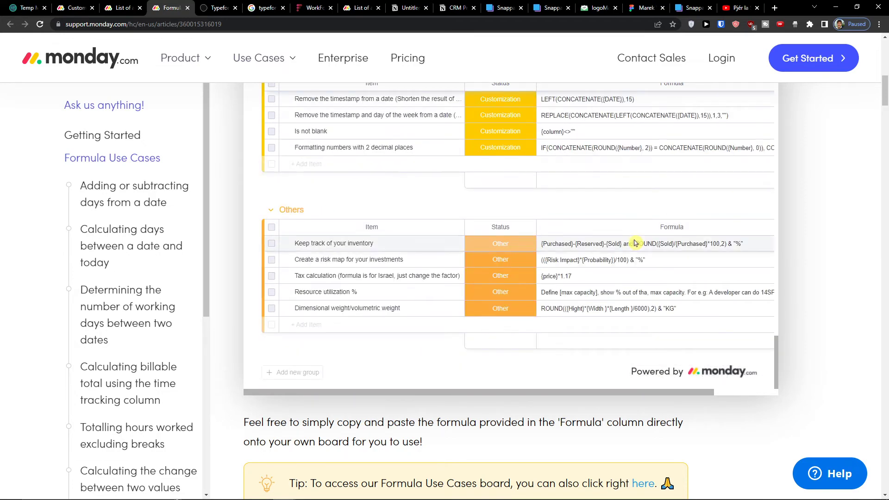
- Read the note on copying formulas to your own board and select the text of the tax calculation formula in the Others group
scroll(635, 243, down, 5)
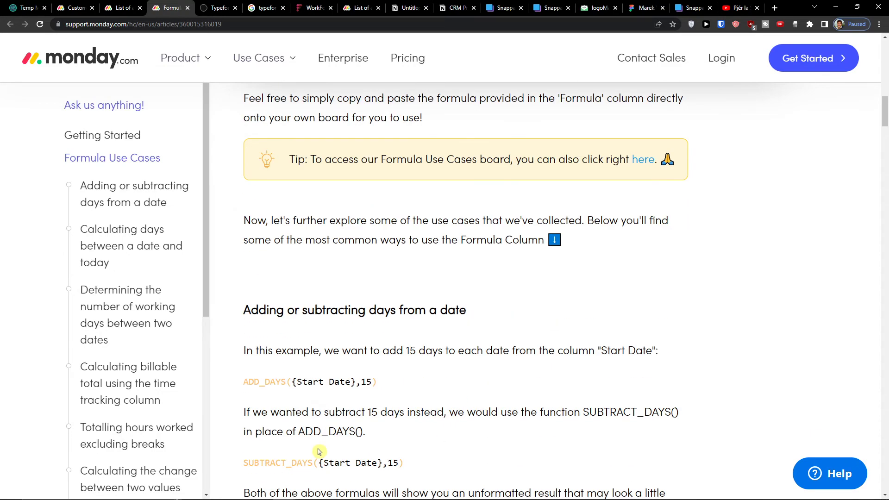
scroll(329, 437, up, 5)
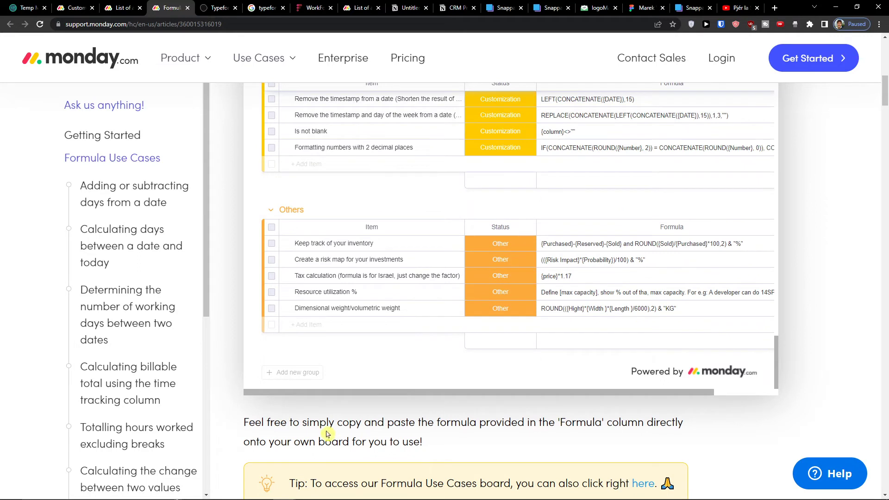
drag(265, 422, 447, 450)
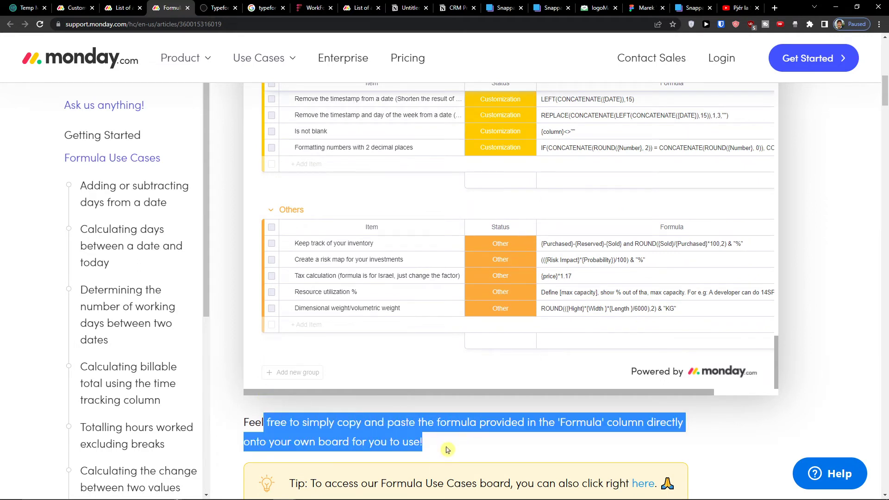
click(602, 255)
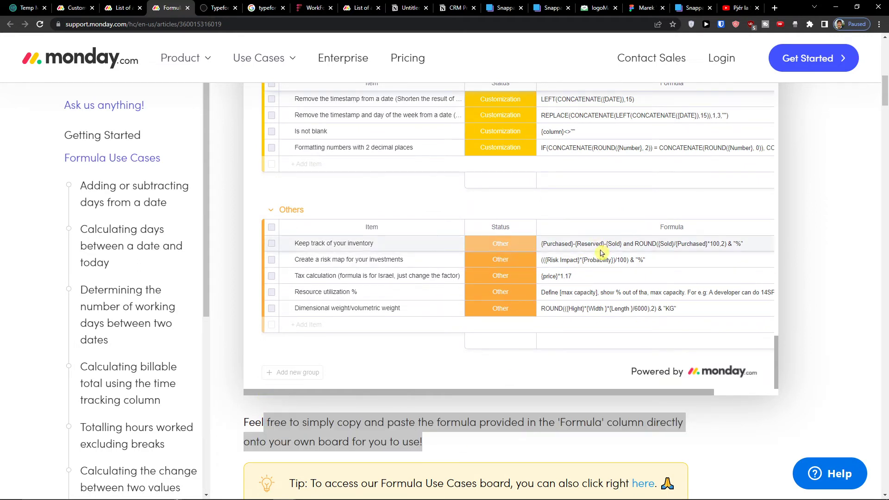
triple_click(583, 274)
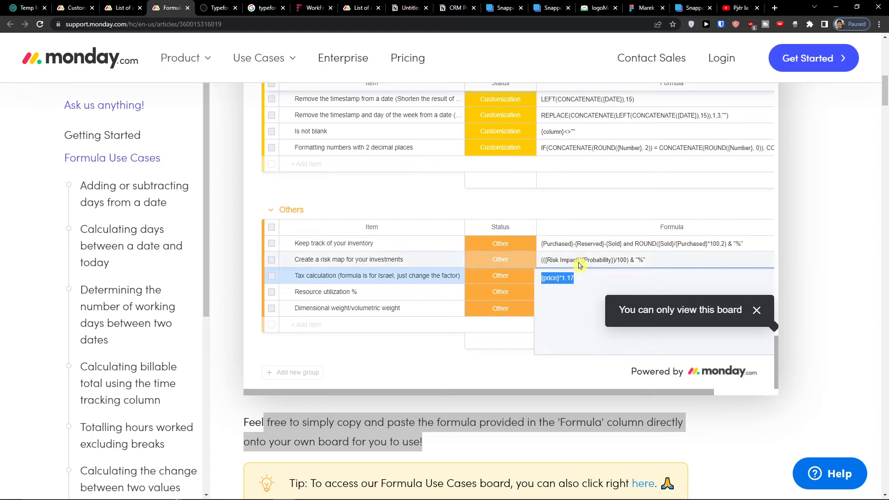
triple_click(579, 263)
- Review the conditional, time and date formula groups of the embedded board again, including the item showing number of days, hours and minutes
scroll(580, 265, up, 3)
scroll(574, 262, up, 8)
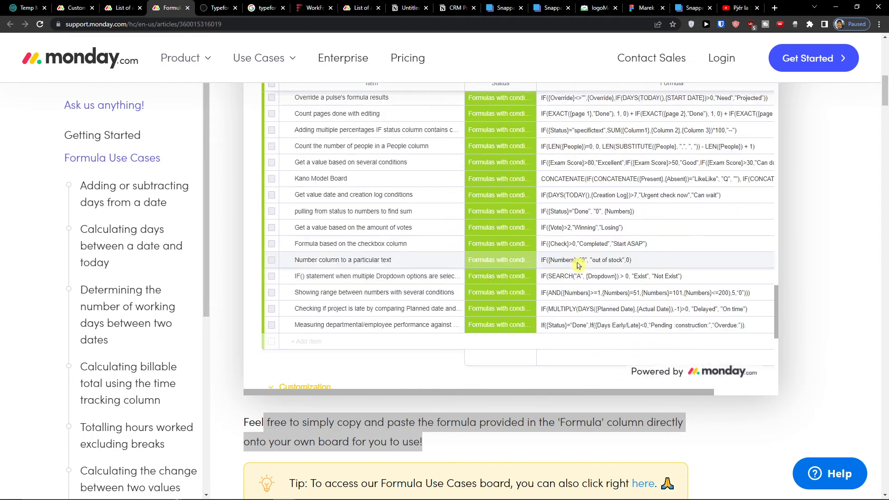
scroll(561, 250, up, 5)
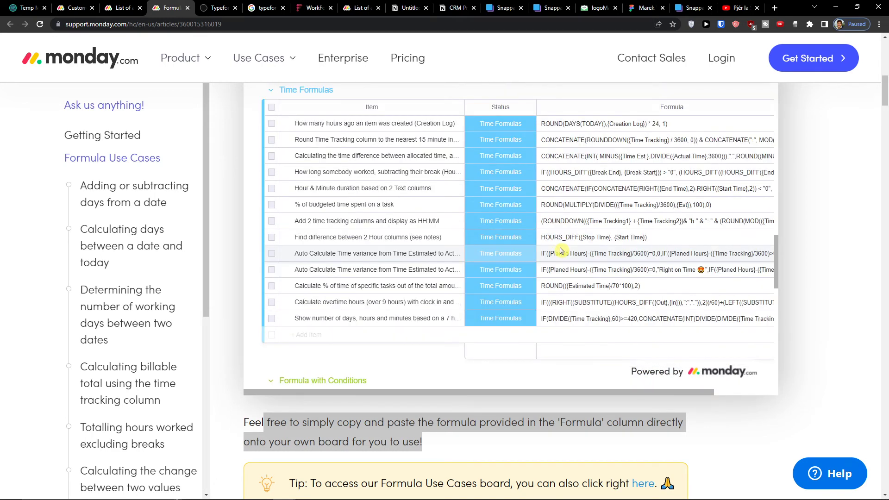
click(422, 323)
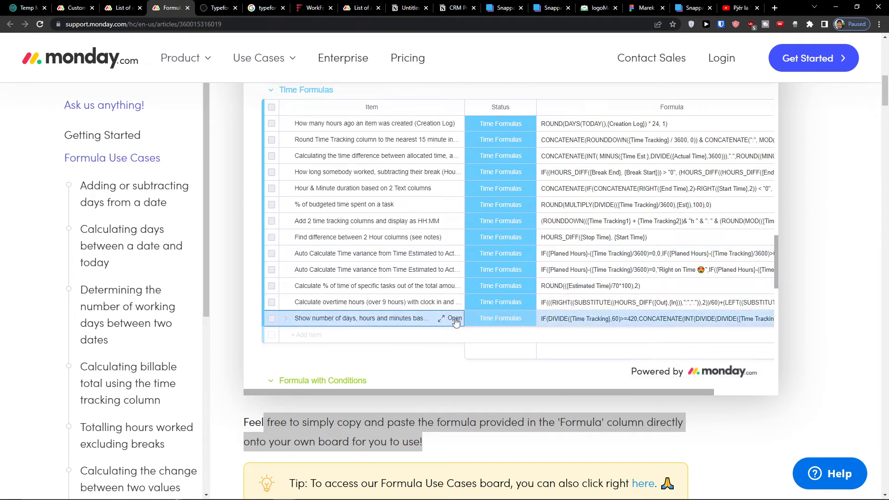
click(471, 111)
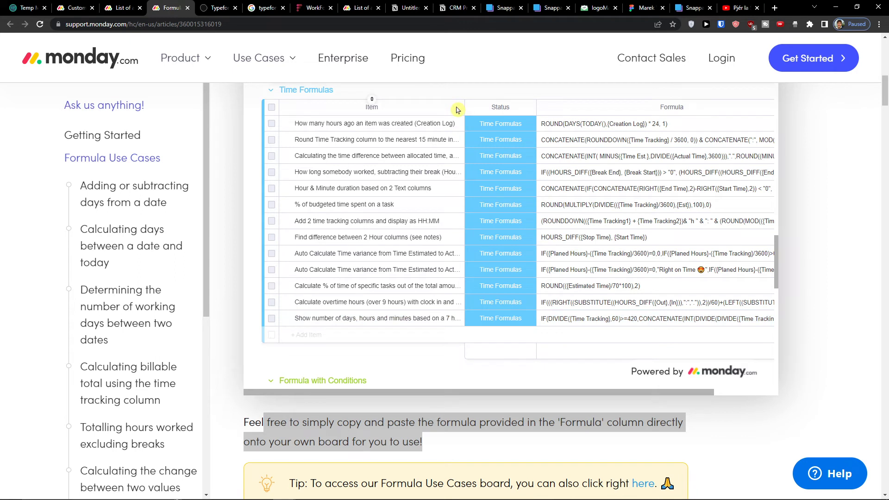
click(395, 318)
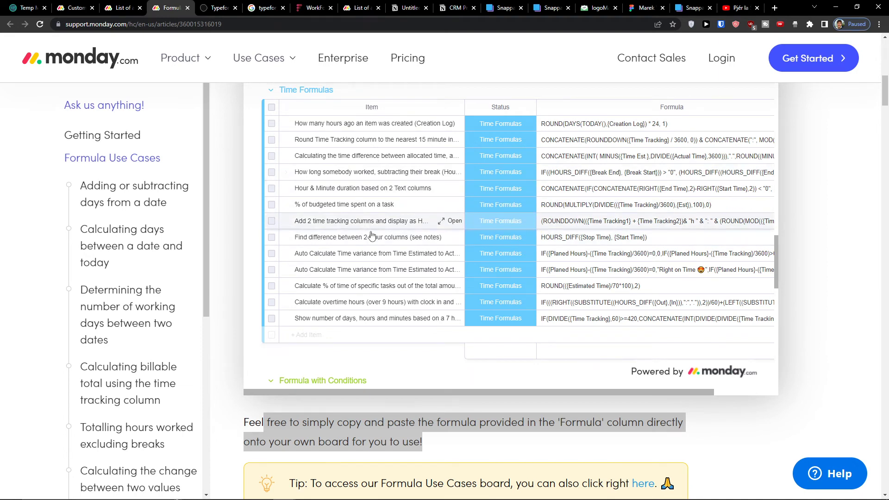
scroll(364, 257, up, 2)
scroll(364, 256, up, 4)
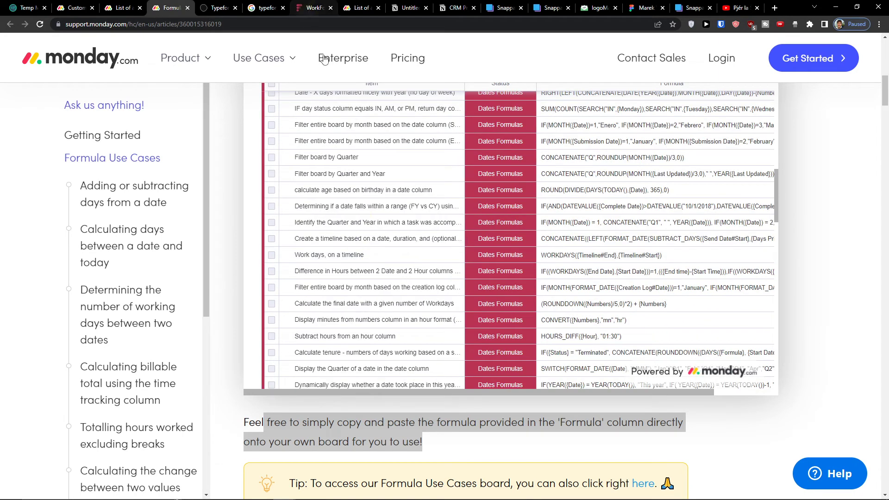
scroll(596, 447, up, 2)
scroll(596, 448, up, 3)
- Read the use cases on adding days, days until today and working days between dates, and highlight the formula WORKDAYS({To},{From})
scroll(447, 311, down, 8)
scroll(862, 153, down, 15)
scroll(818, 248, up, 4)
scroll(818, 248, up, 2)
scroll(820, 258, down, 10)
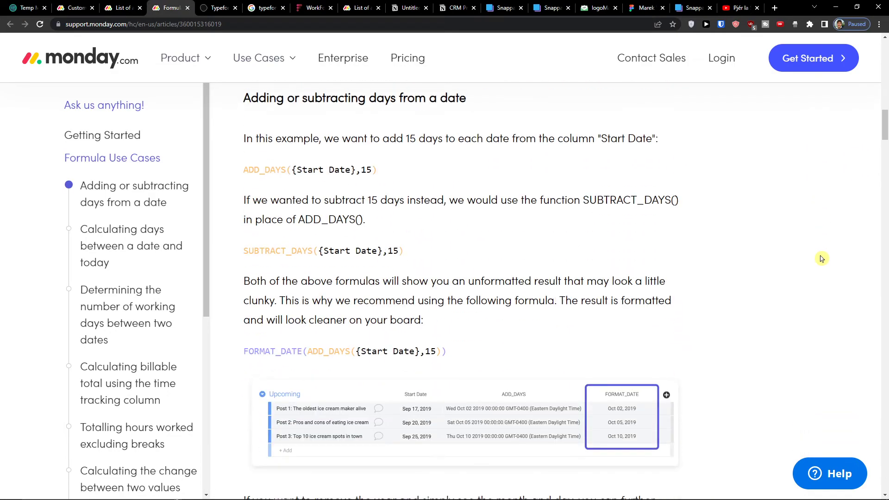
scroll(822, 271, down, 10)
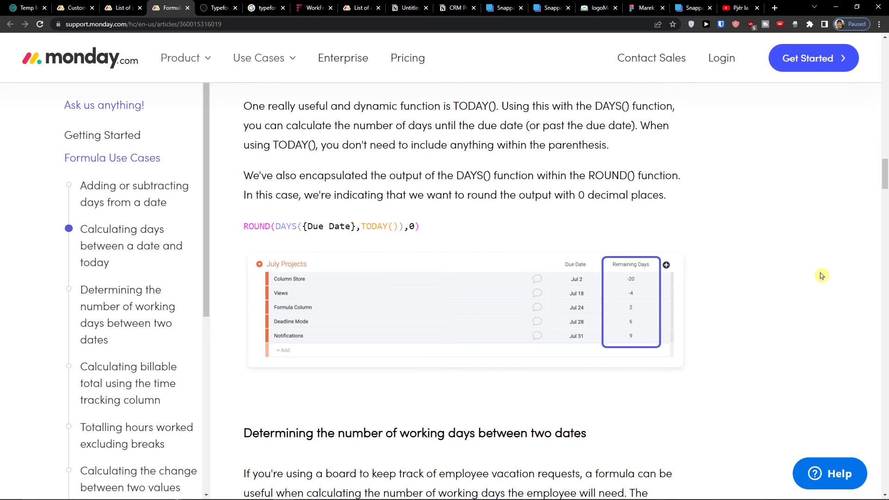
scroll(821, 276, down, 2)
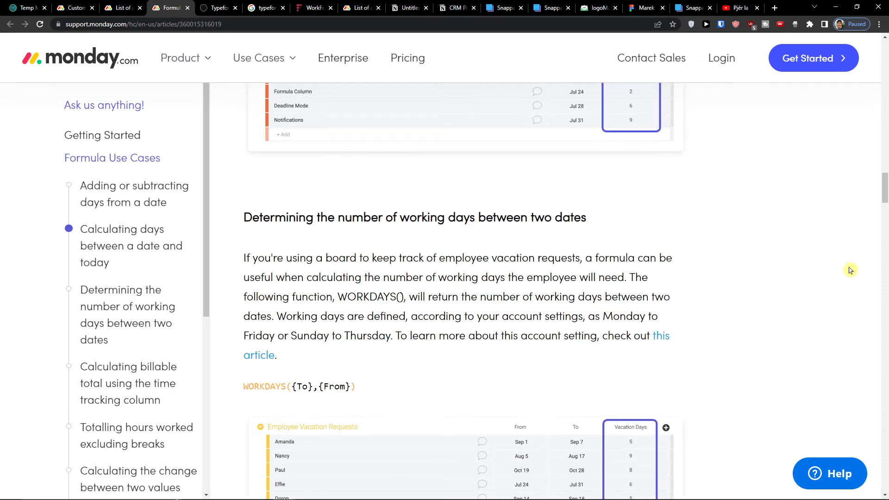
scroll(859, 273, down, 2)
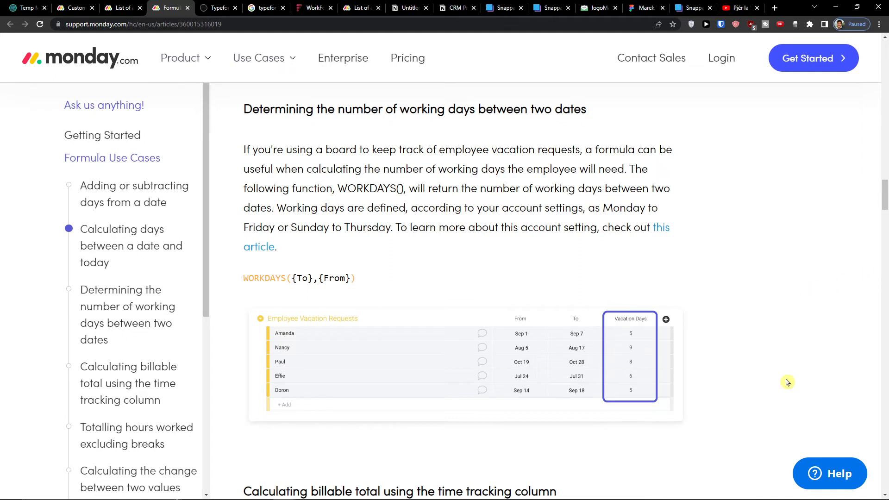
triple_click(262, 280)
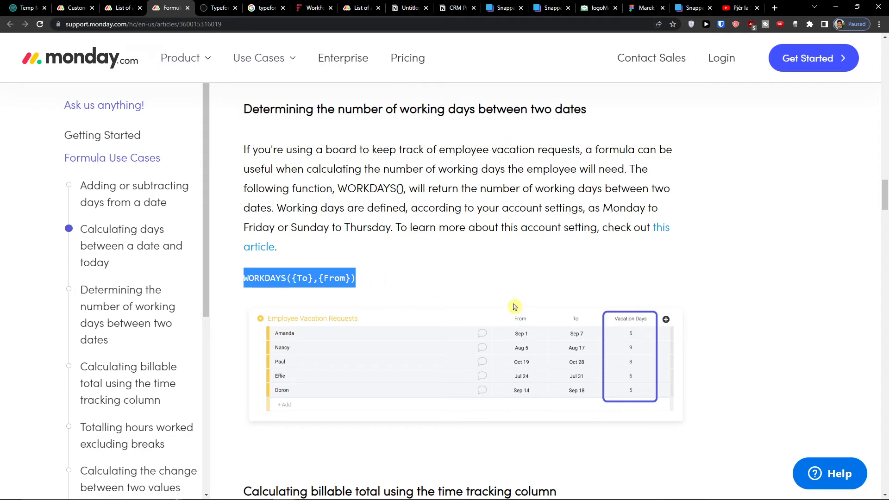
- Read the use case on billable totals from the time tracking column and highlight its formula ROUND(MULTIPLY({Billable#Hours},{Hourly Rate}),2) from MULTIPLY onward
click(477, 278)
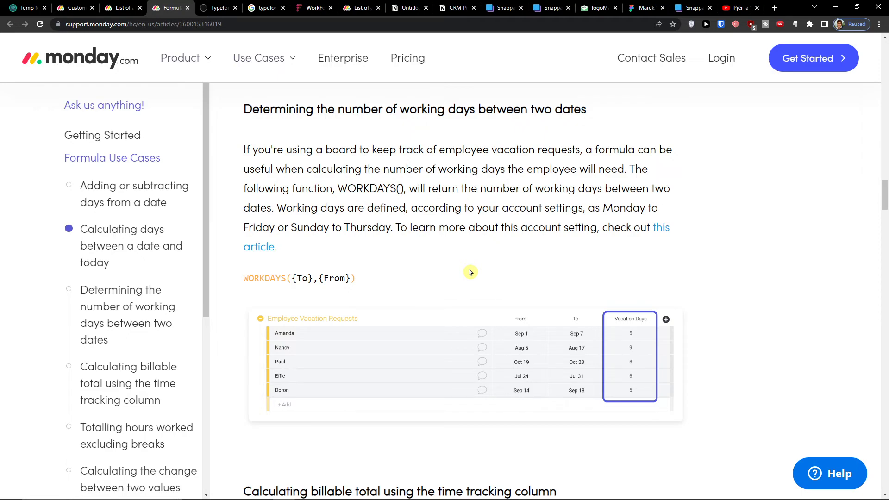
scroll(470, 272, down, 9)
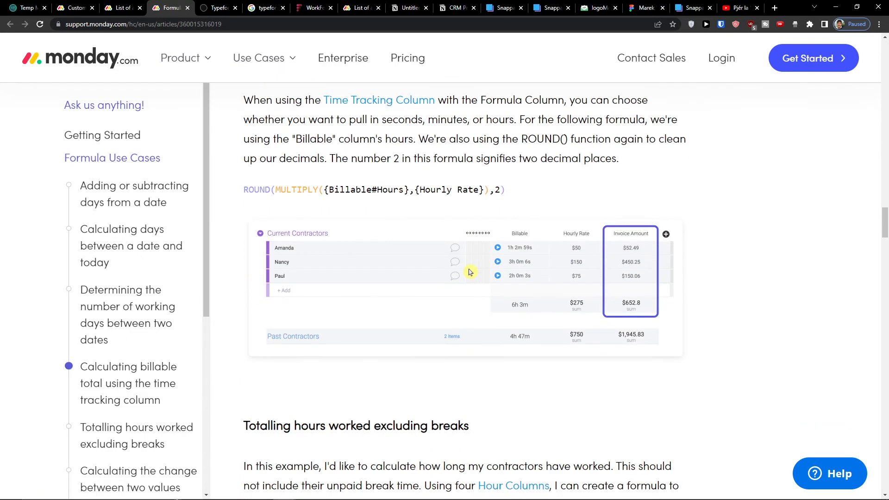
scroll(470, 273, up, 2)
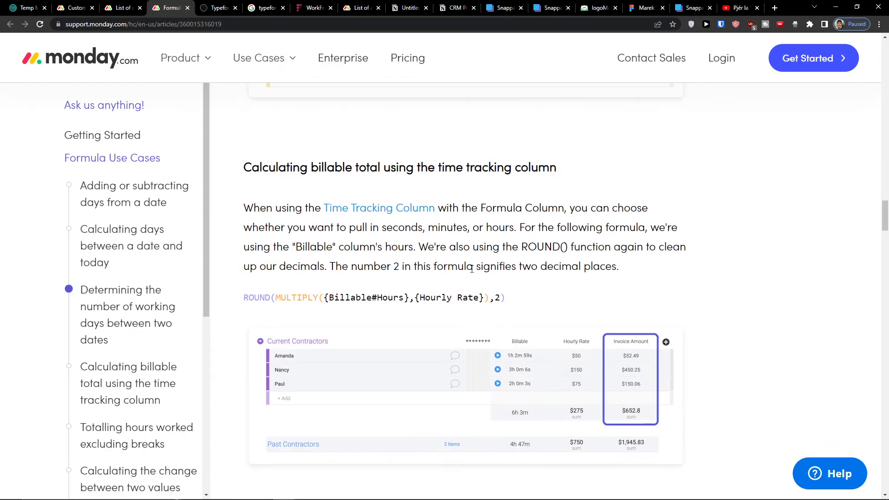
drag(280, 299, 557, 326)
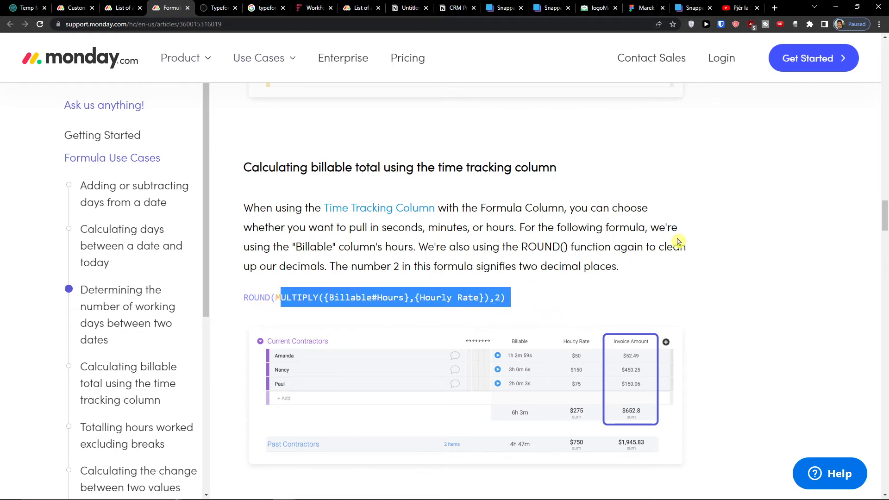
- Skim the remaining use cases, from totalling hours worked through value changes and two-condition outputs to the nested IF commission formulas
scroll(666, 240, down, 8)
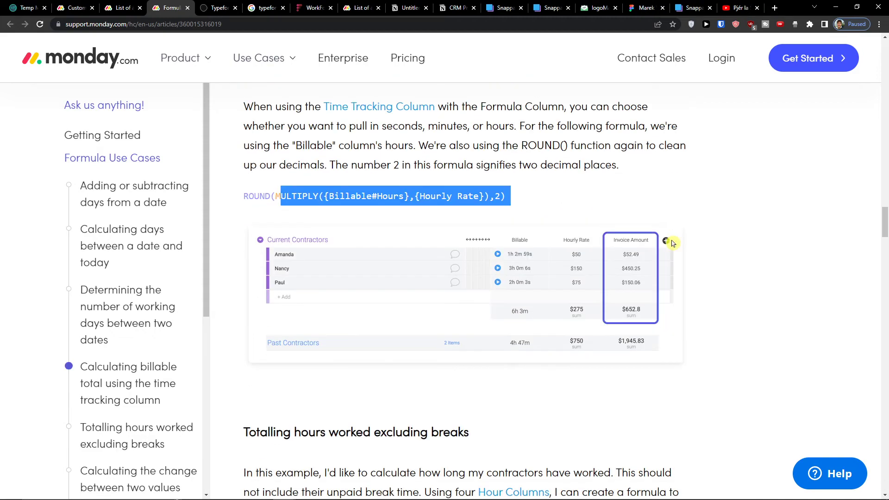
scroll(735, 244, down, 9)
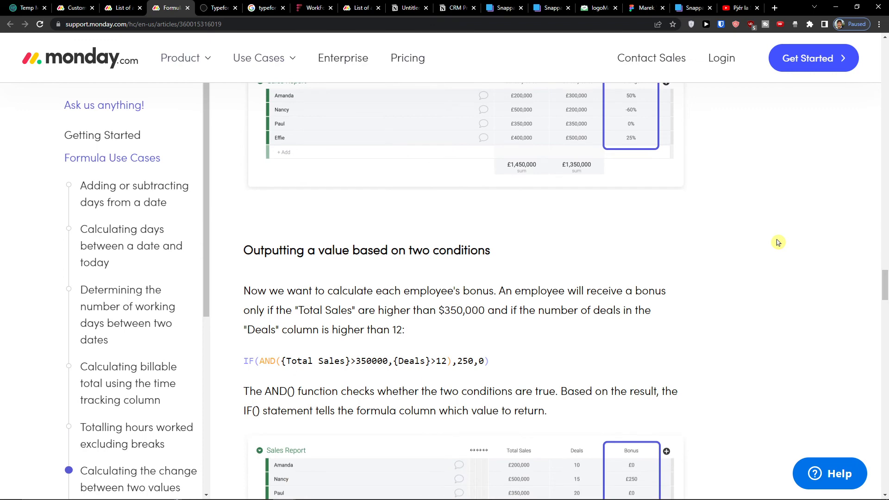
scroll(778, 242, down, 10)
scroll(794, 239, down, 5)
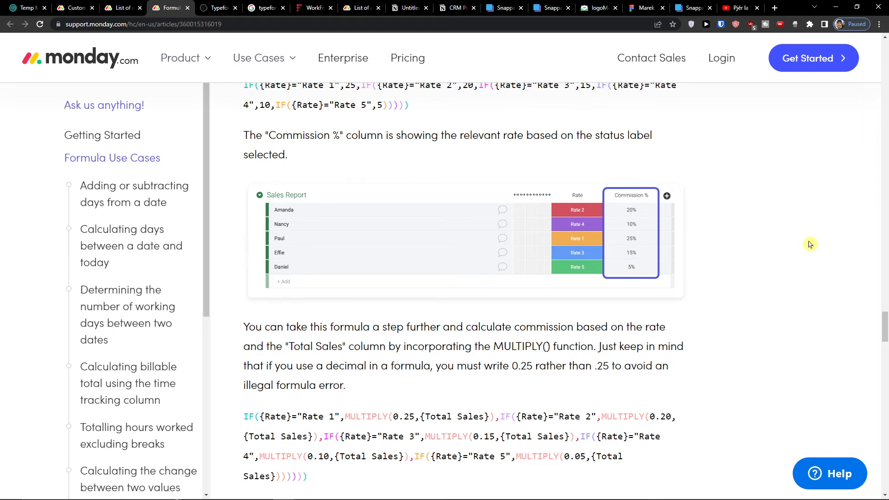
- Return to the Customer Projects board, view the Formula column's formula through its customization settings, and close the editor
click(122, 8)
click(68, 3)
click(752, 165)
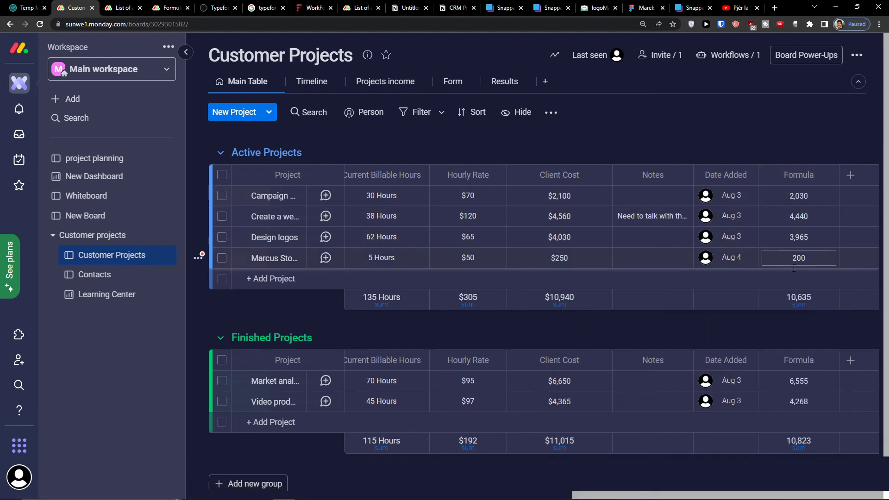
click(828, 175)
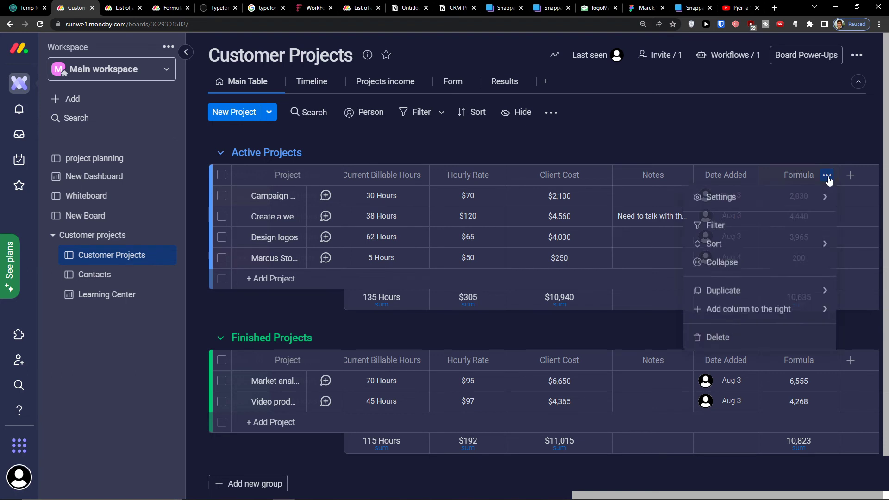
mouse_move(802, 201)
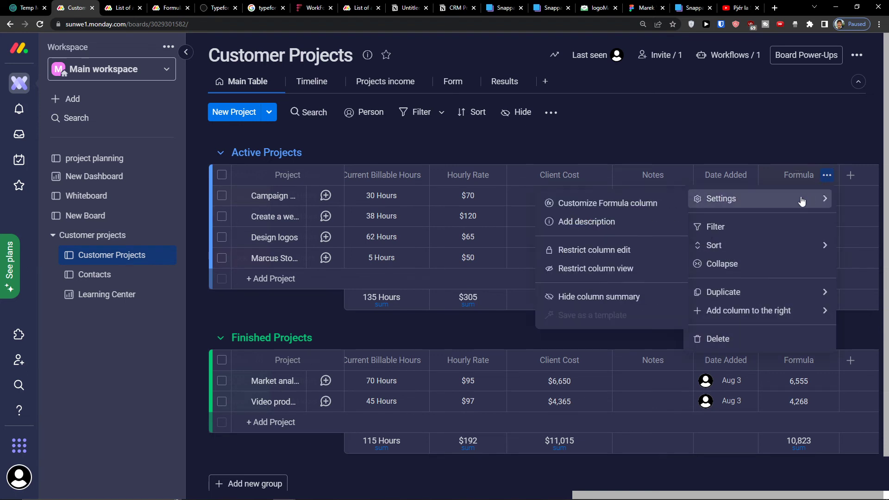
click(636, 202)
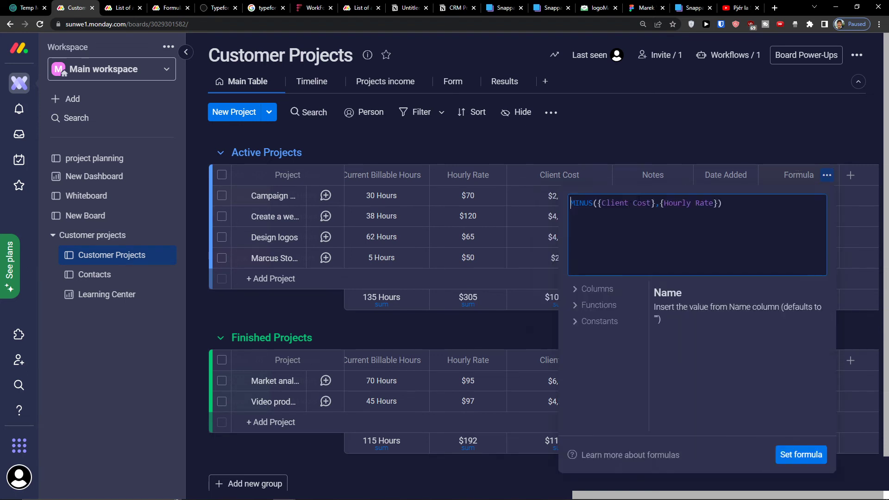
click(826, 181)
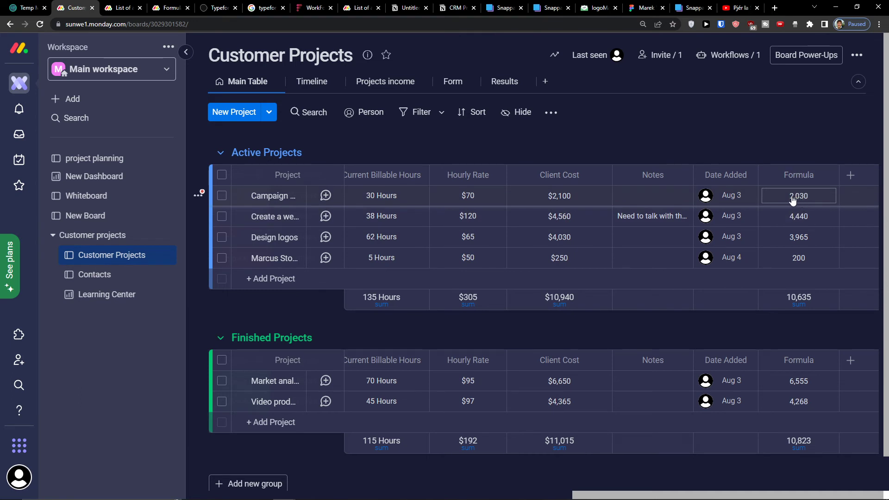
- Reopen the formula editor from the first active project's Formula cell and browse the available functions with their descriptions and examples
click(799, 196)
click(580, 307)
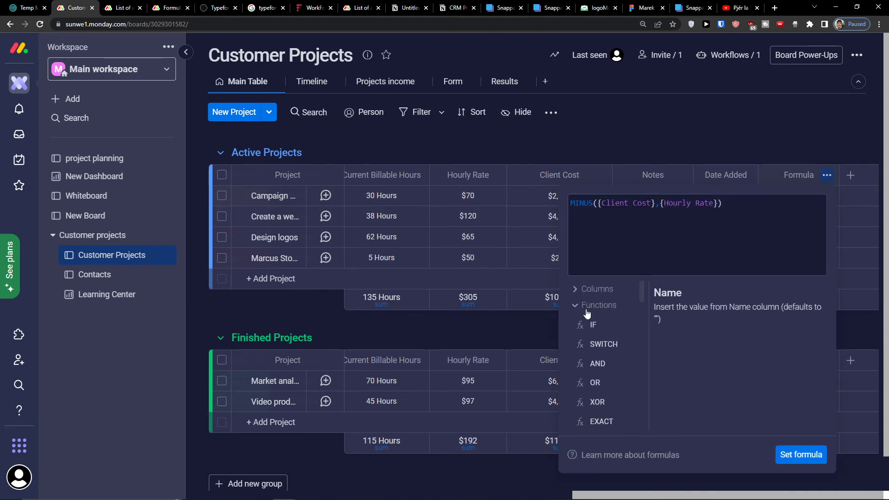
scroll(591, 331, down, 3)
scroll(602, 343, down, 5)
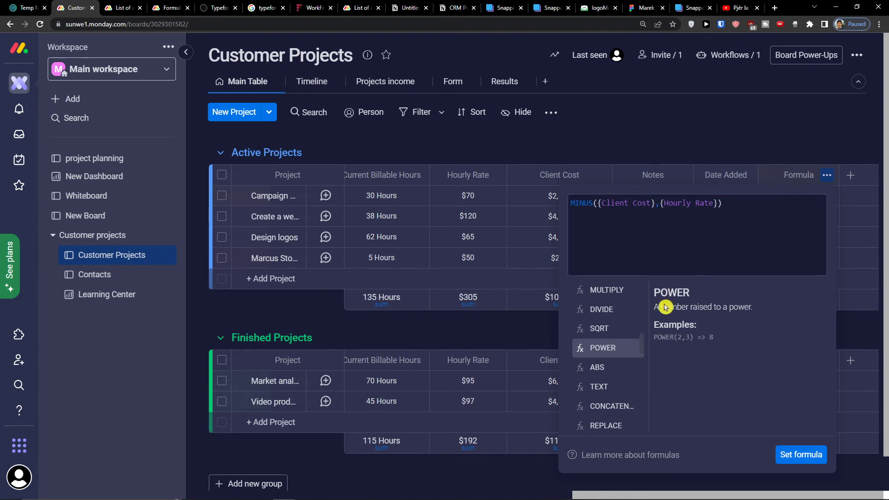
scroll(632, 327, up, 3)
scroll(632, 327, up, 5)
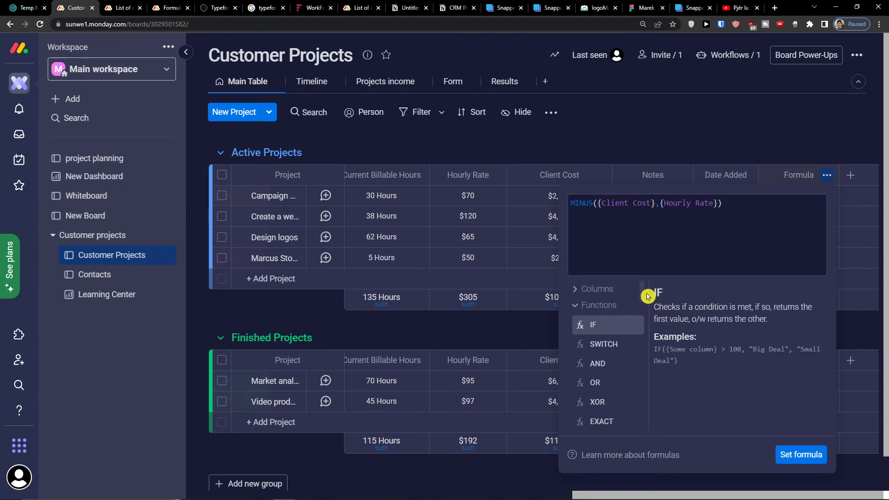